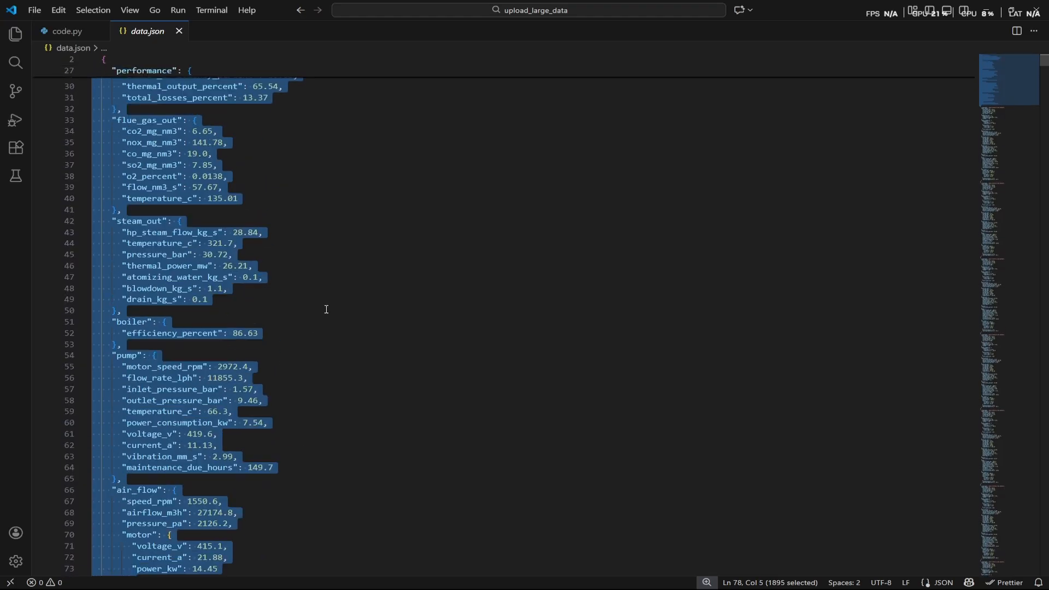
Look through data.json from the first record's timestamp to the end of the file.
click(402, 77)
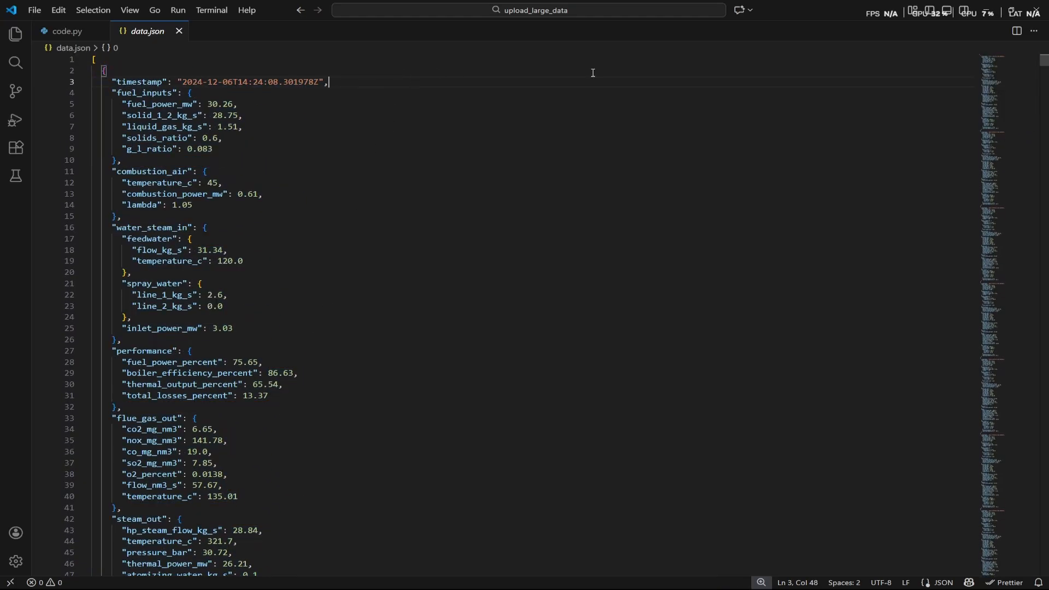
drag(1043, 61, 1001, 568)
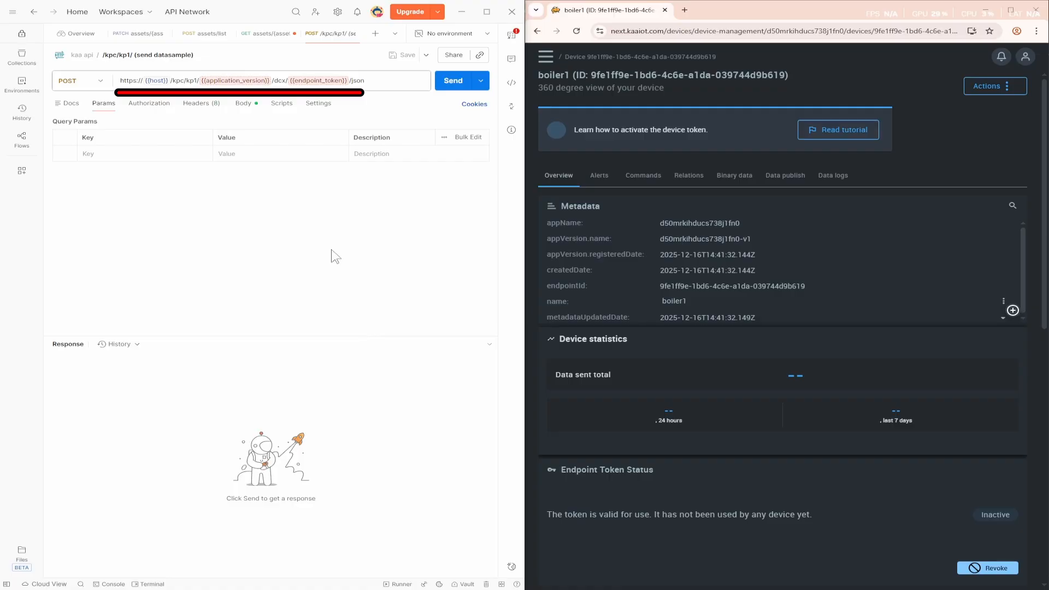
In Postman, set the application_version variable to boiler1's appVersion.name from the Kaa device metadata, d50mrkihducs738j1fn0-v1.
mouse_move(157, 84)
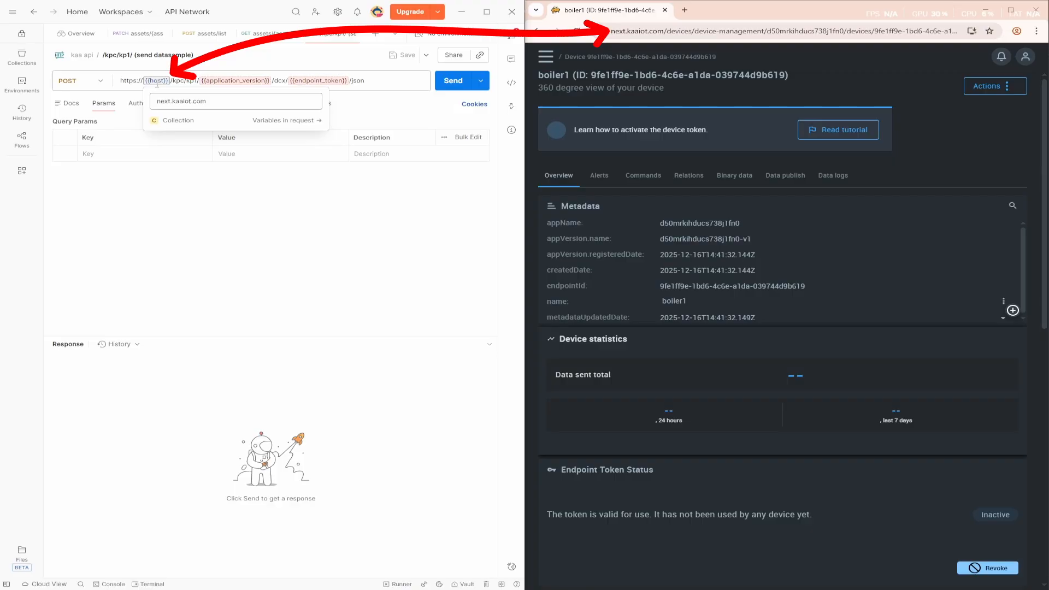
mouse_move(234, 80)
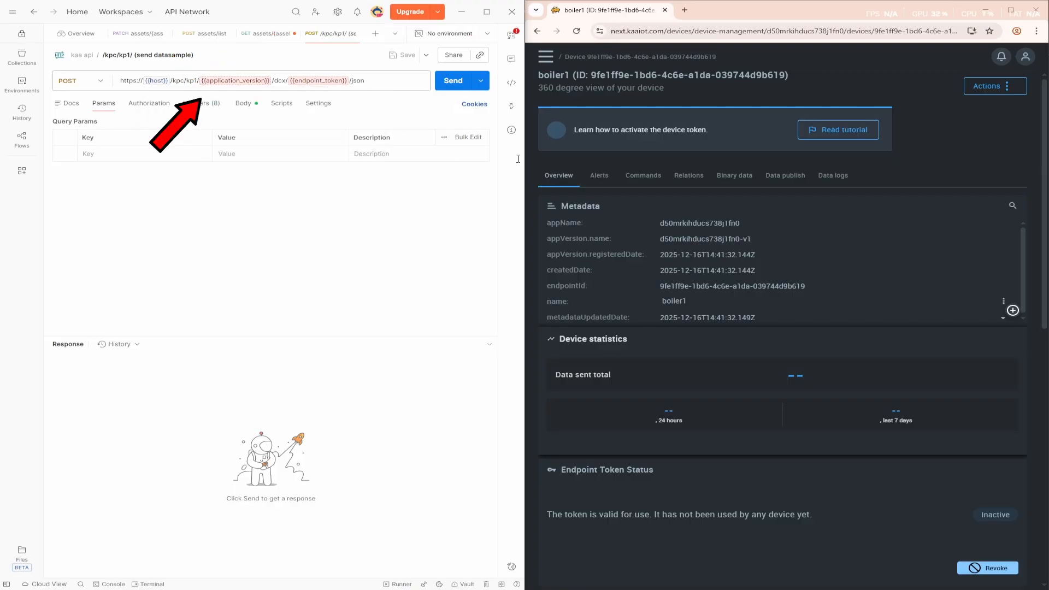
drag(752, 238, 659, 238)
key(ctrl+c)
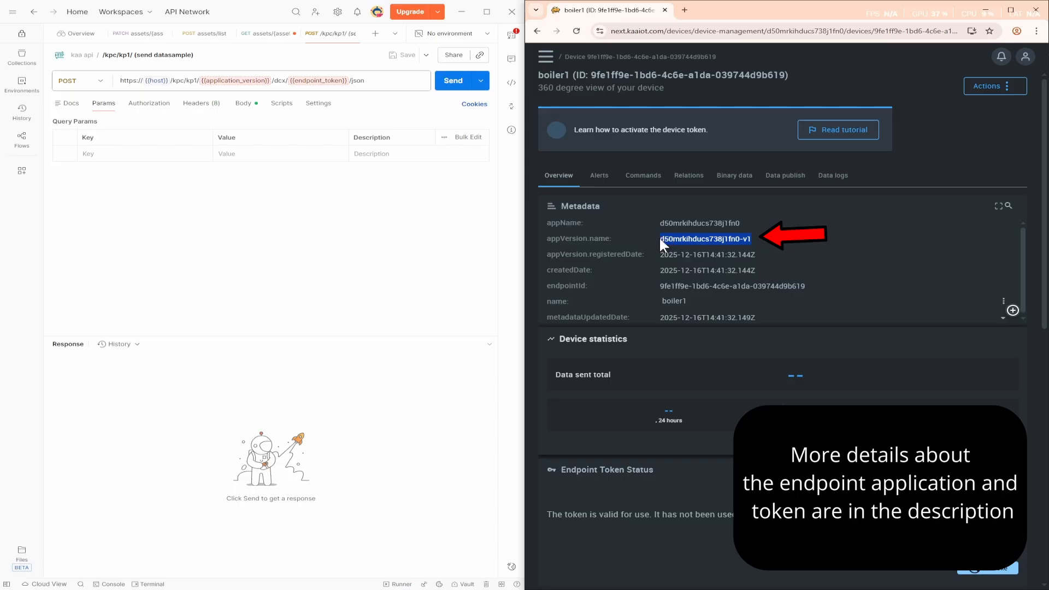
mouse_move(239, 80)
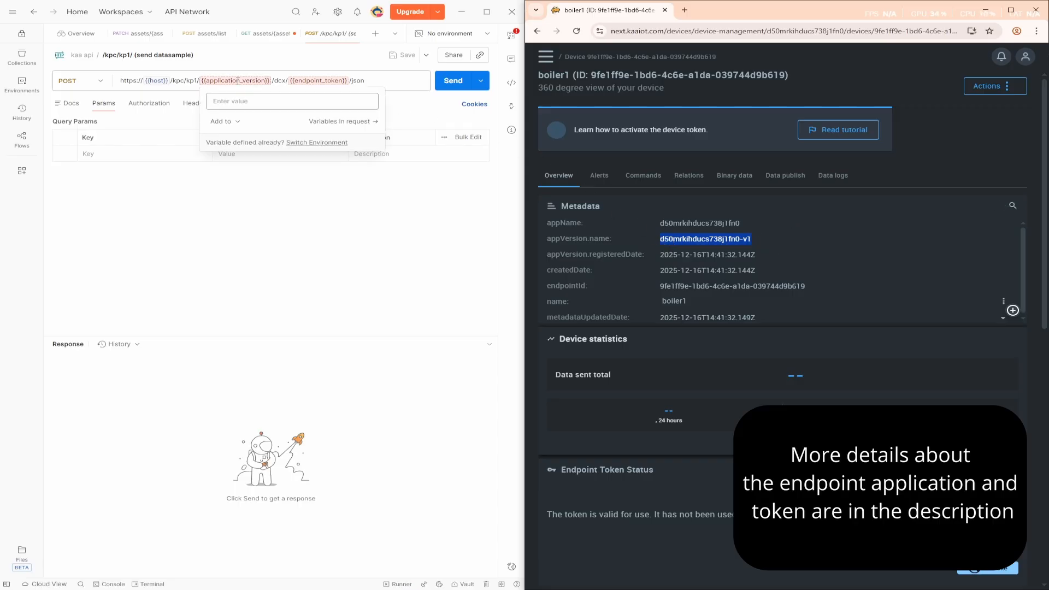
click(264, 102)
key(ctrl+v)
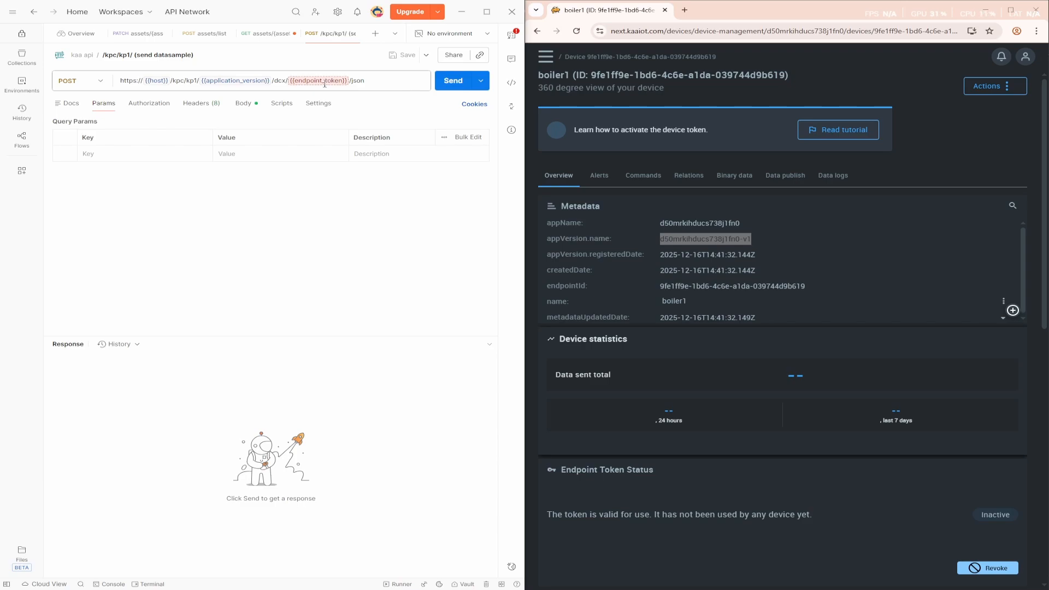
Paste the device's endpoint token as the value of the endpoint_token variable in the request URL.
mouse_move(319, 80)
click(338, 102)
key(ctrl+v)
Replace the request's entire raw JSON body with the copied contents of data.json.
click(247, 104)
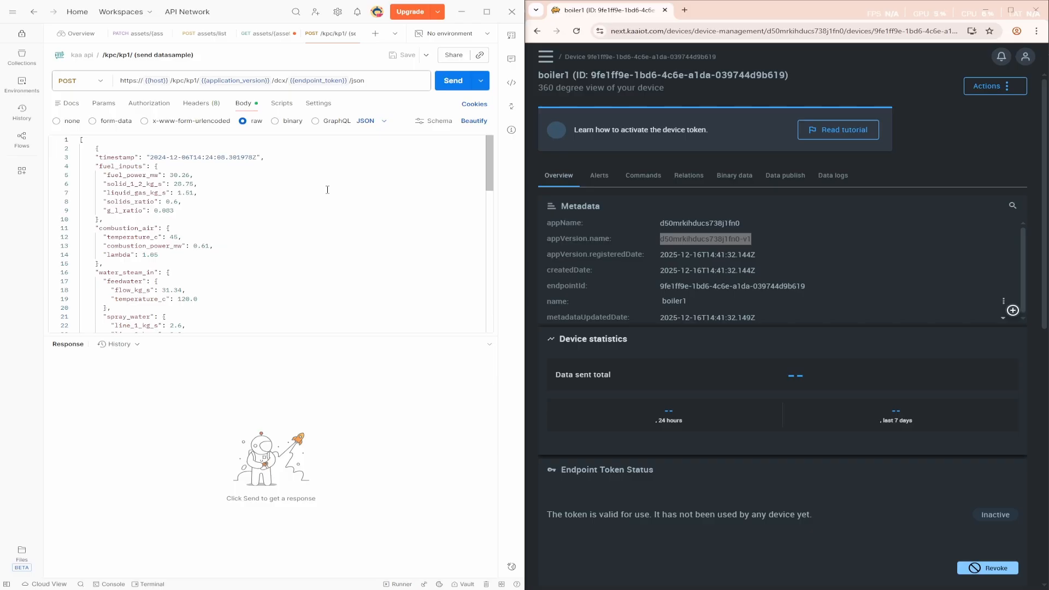
key(ctrl+a)
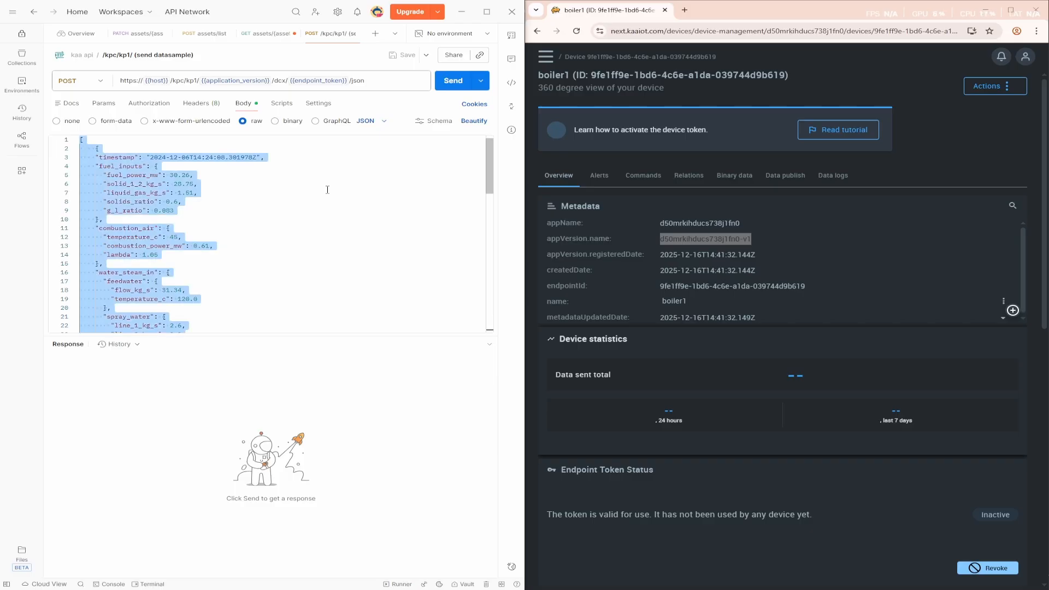
key(ctrl+v)
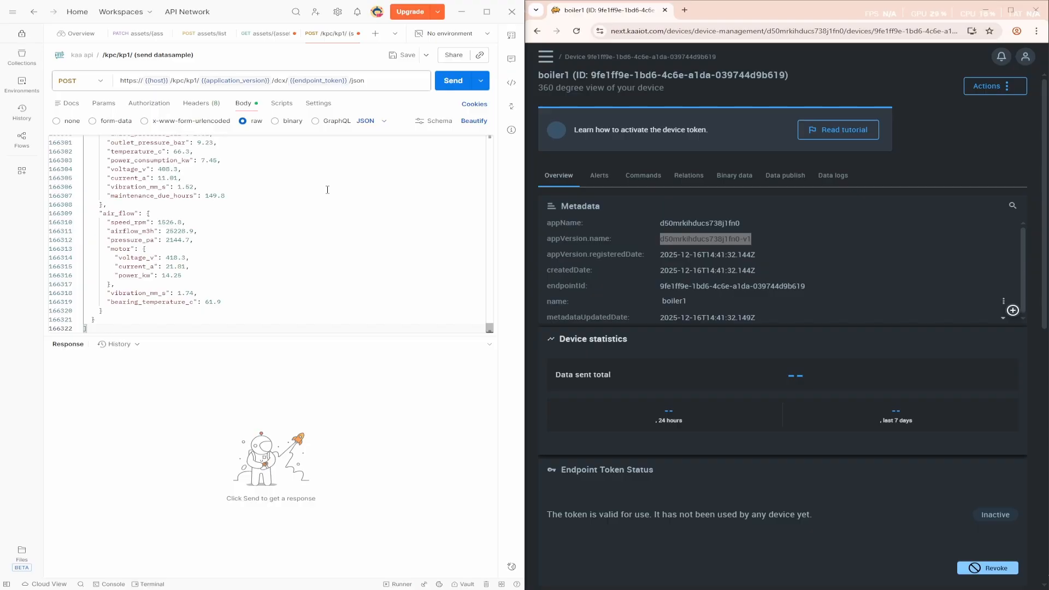
Send the POST request with the full dataset and examine the response status and headers.
click(453, 85)
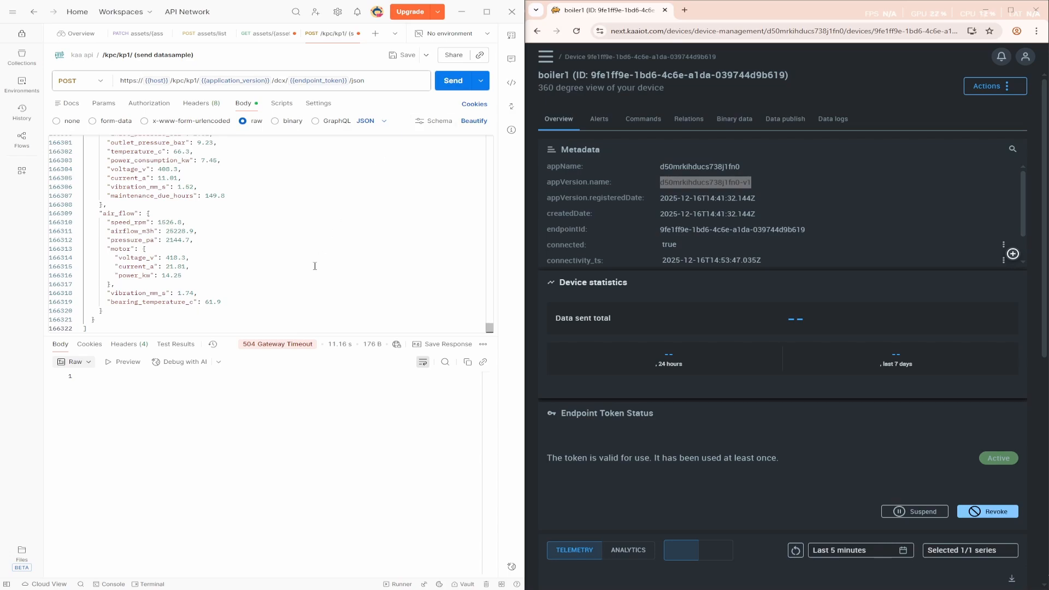
mouse_move(286, 348)
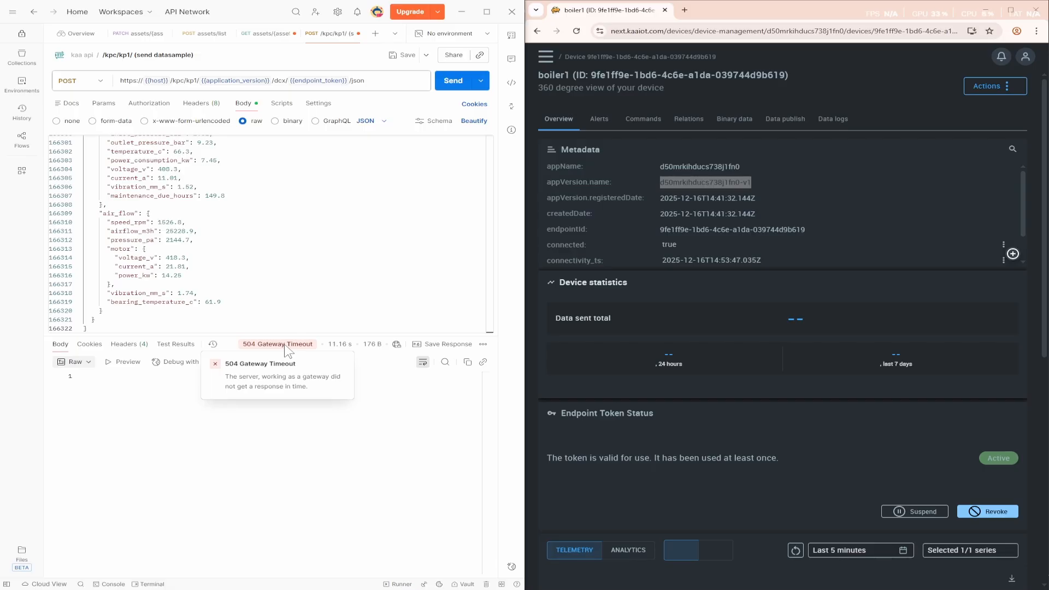
click(137, 348)
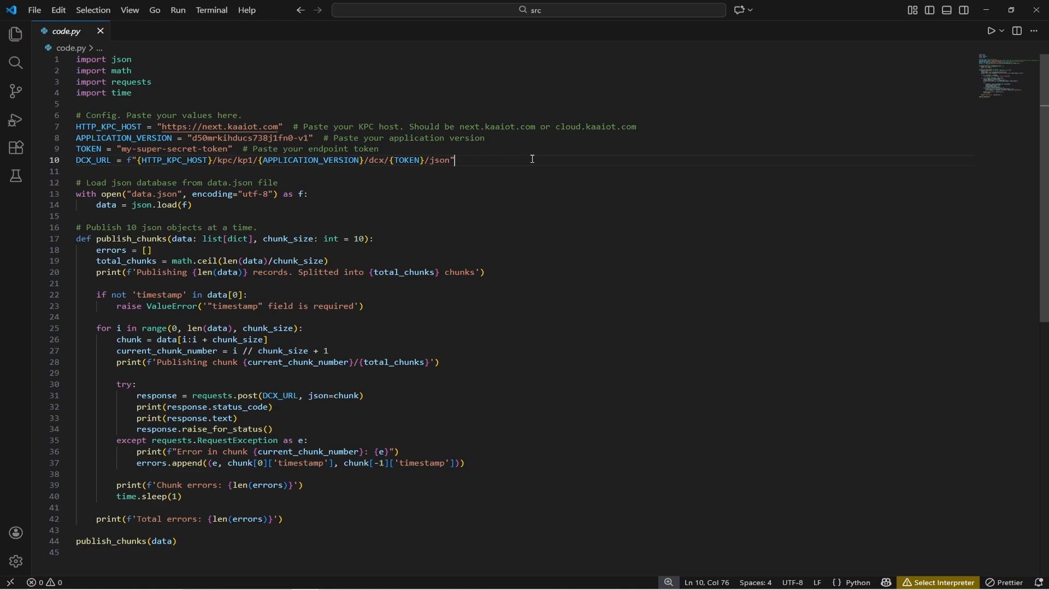
Switch to VS Code and run the chunked upload script in the integrated terminal with py .\code.py.
key(ctrl+grave)
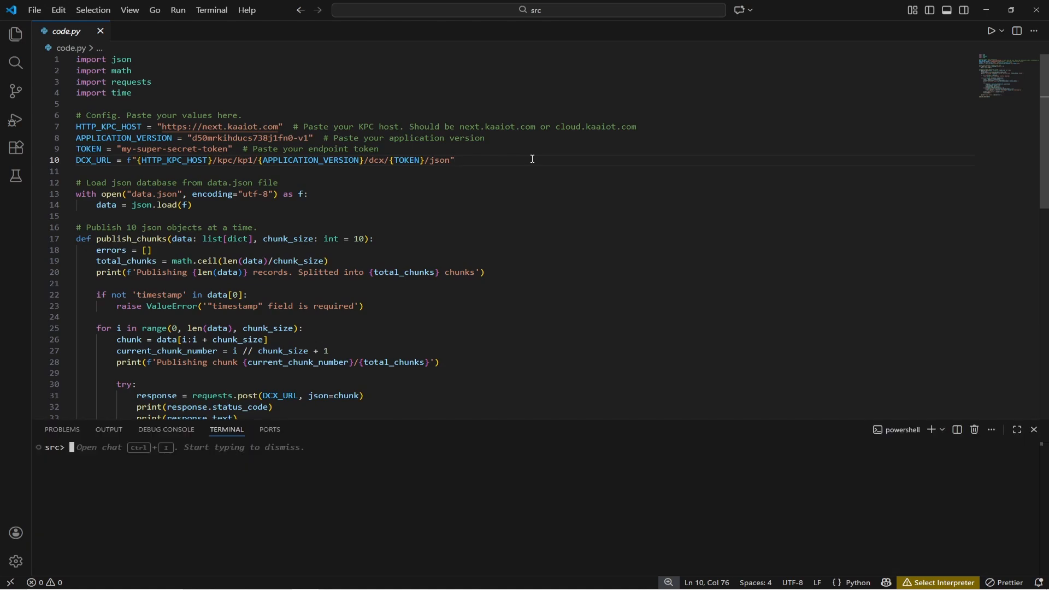
text(py .\code.py)
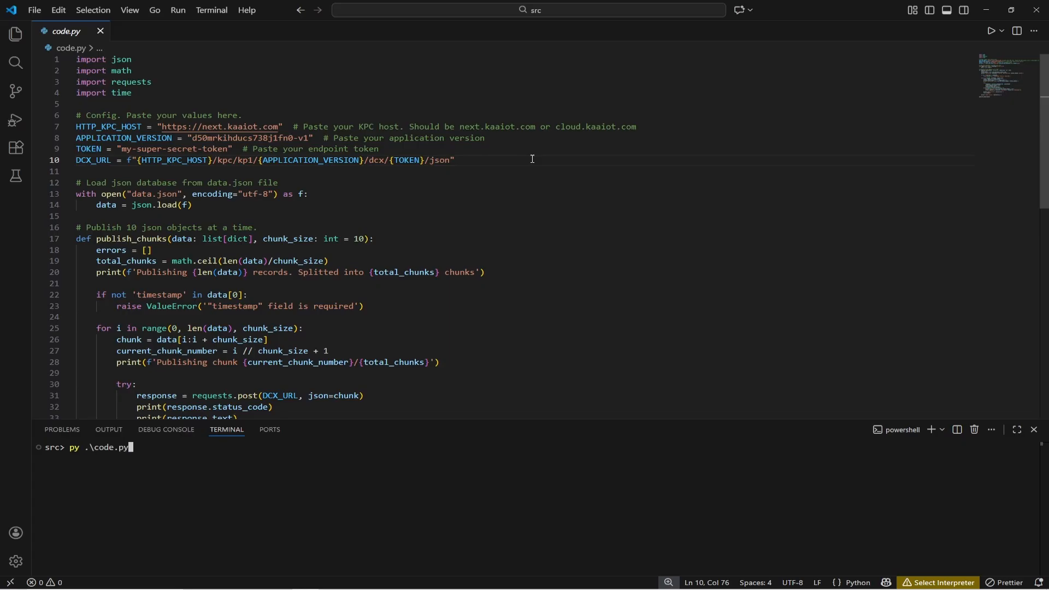
key(Return)
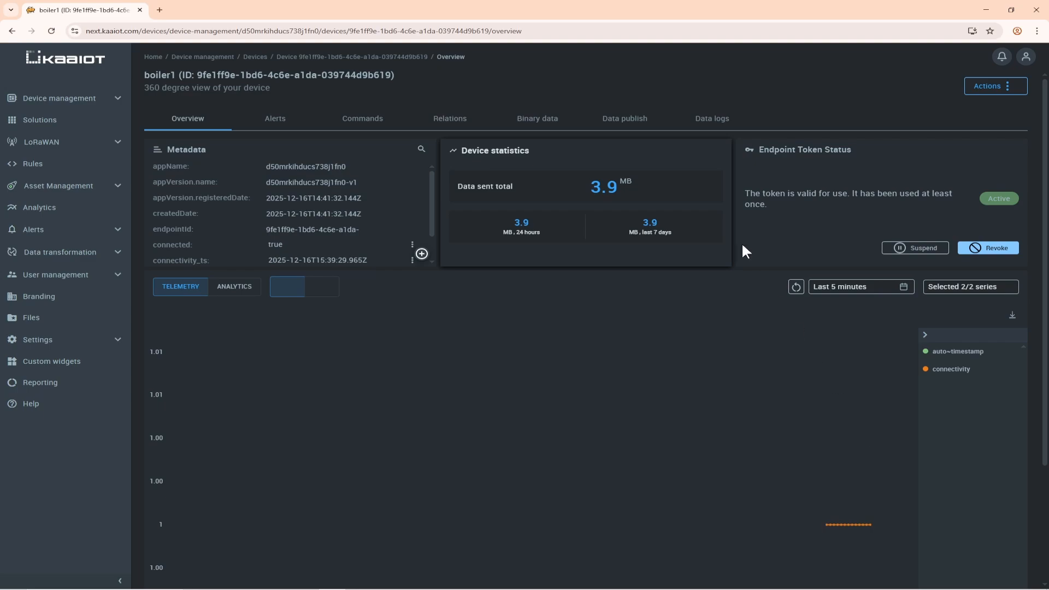
In the Kaa browser page, view boiler1's data logs and expand the JSON payload of a recent inbound entry.
click(712, 120)
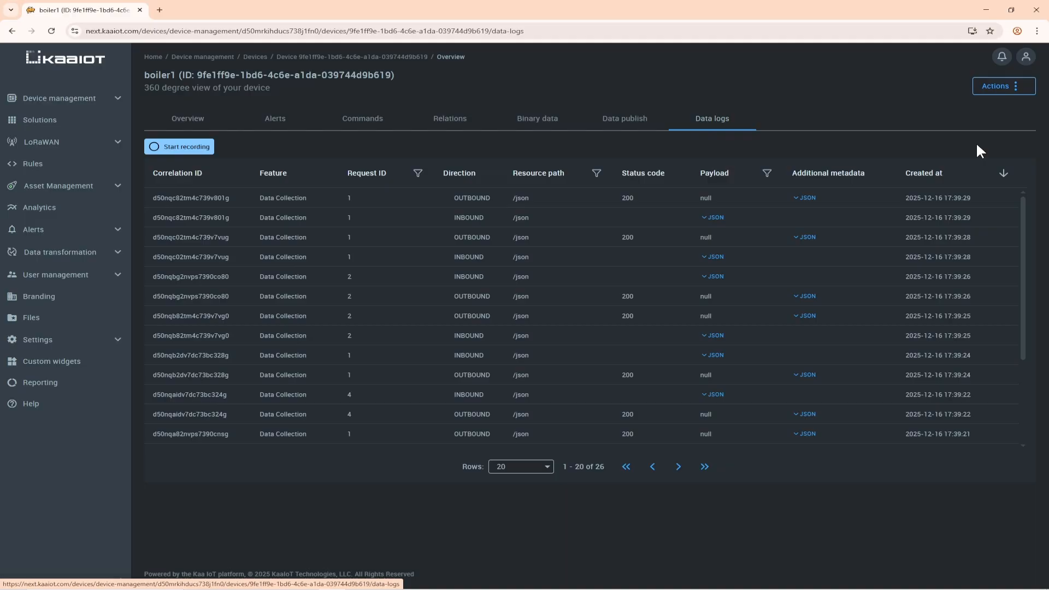
click(709, 219)
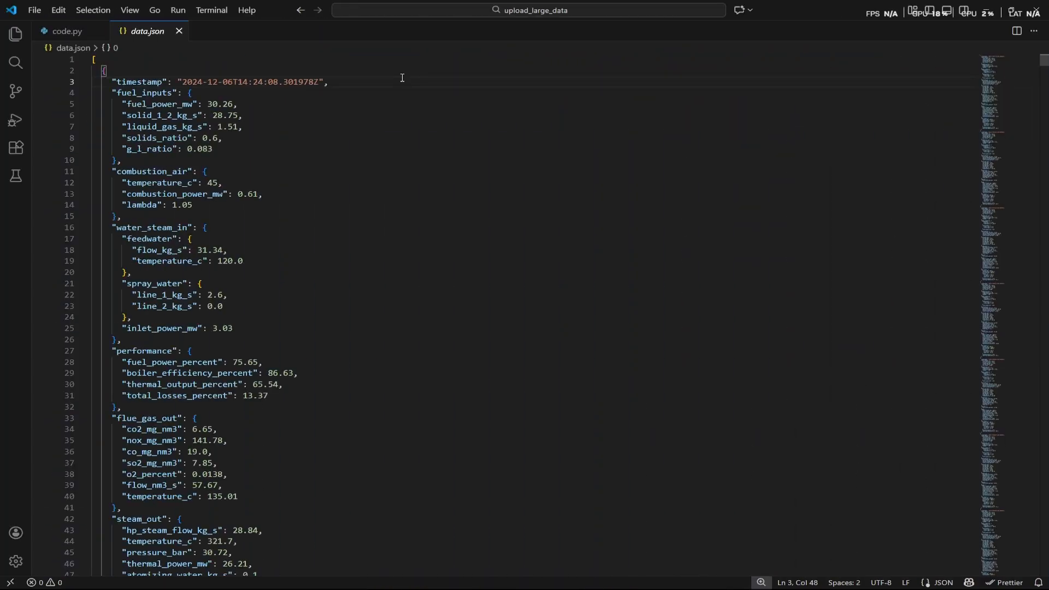
In VS Code, review the records in data.json down to the closing bracket of the array.
drag(1045, 63, 1020, 312)
drag(1011, 485, 1002, 573)
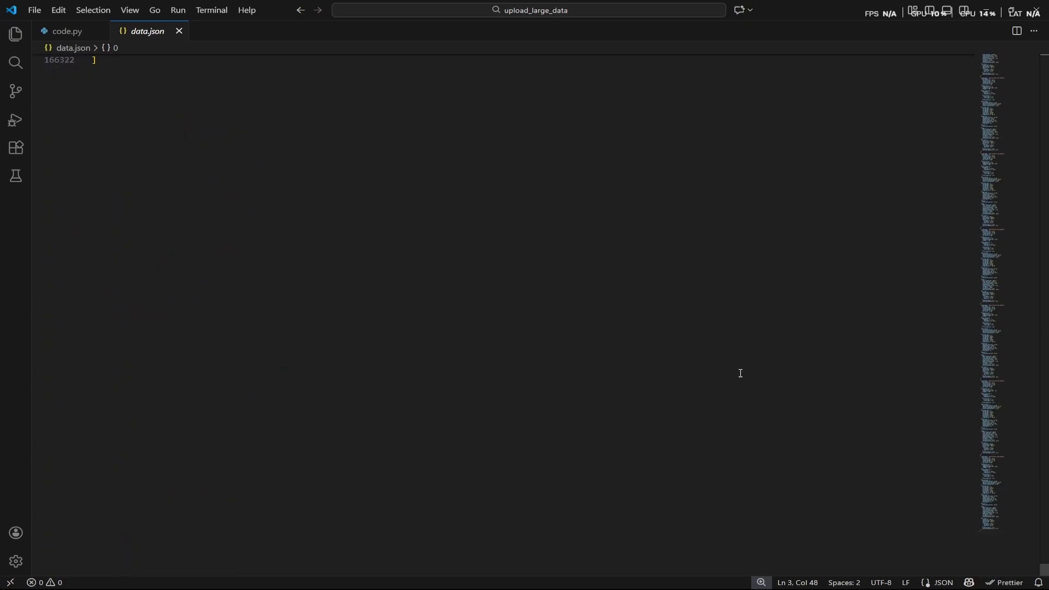
scroll(740, 370, up, 4)
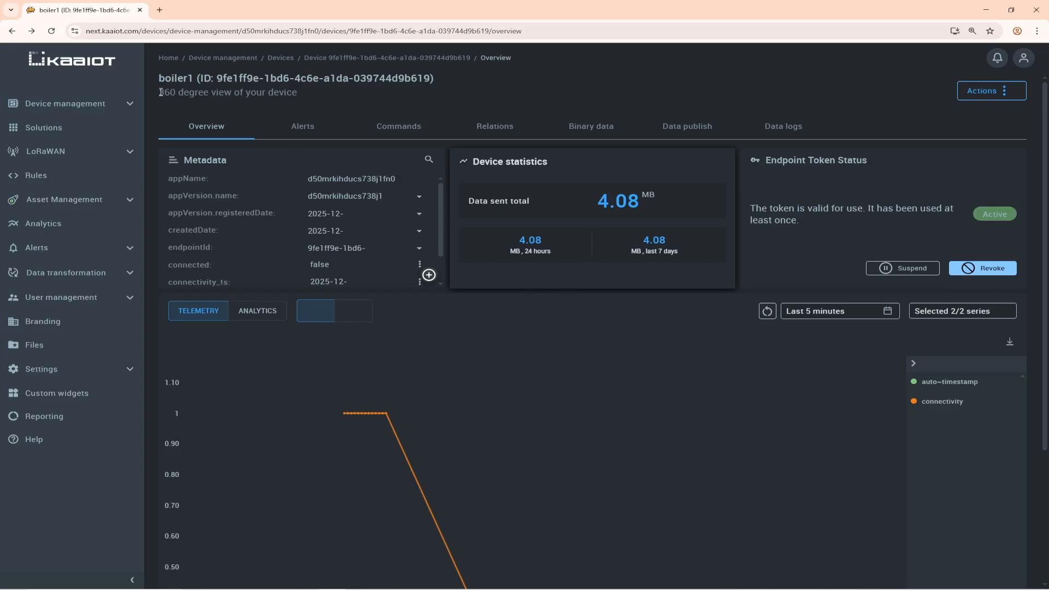
Back in the Kaa browser page, open the device management Applications page in a new browser tab and switch to it.
click(131, 108)
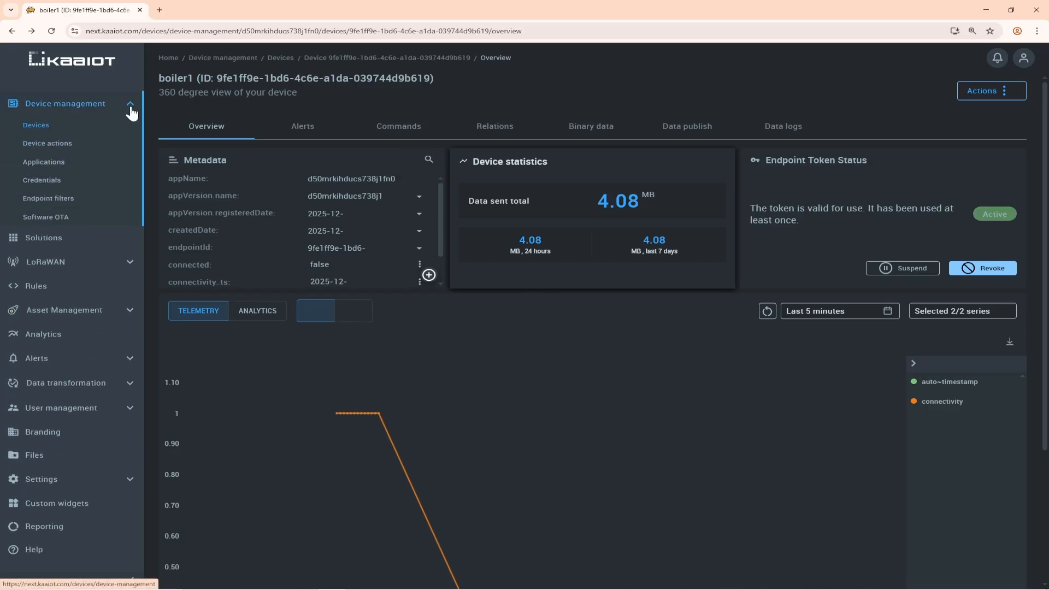
right_click(80, 168)
click(110, 170)
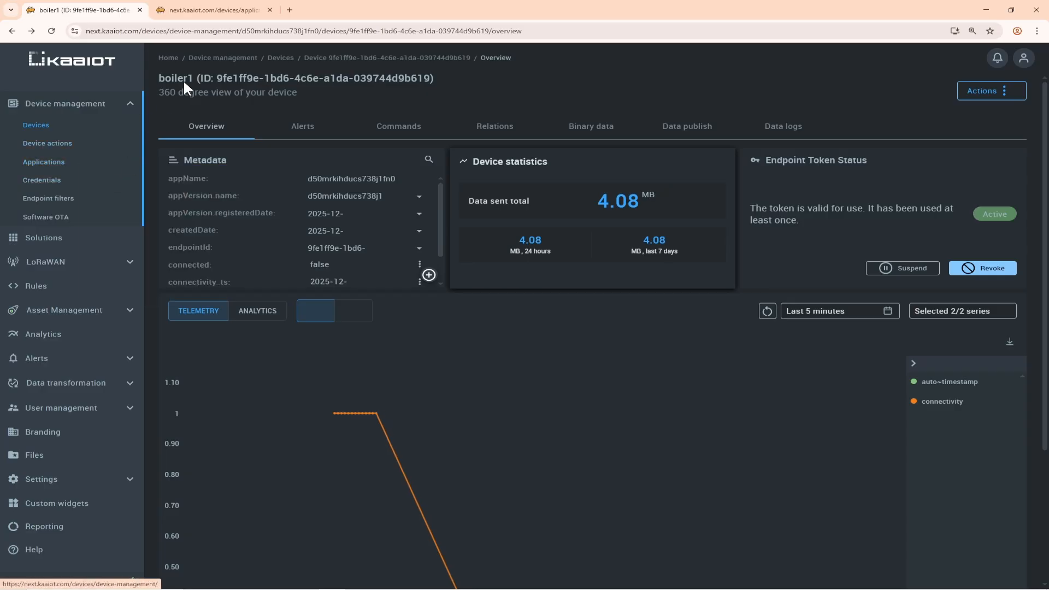
click(216, 10)
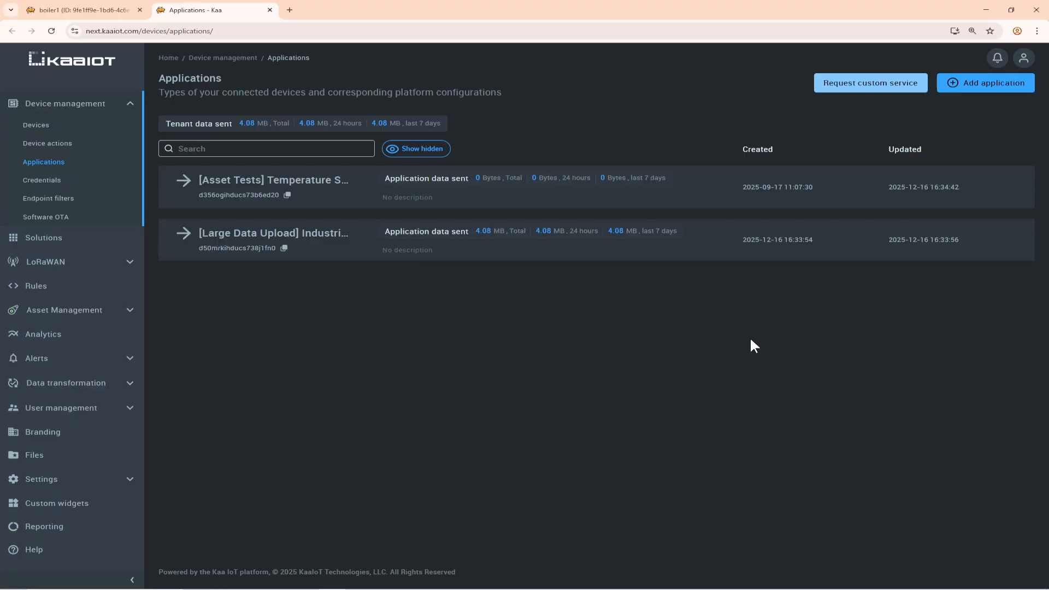
Expand the [Large Data Upload] Industrial Boiler application and open the epts service of its base configuration.
click(276, 234)
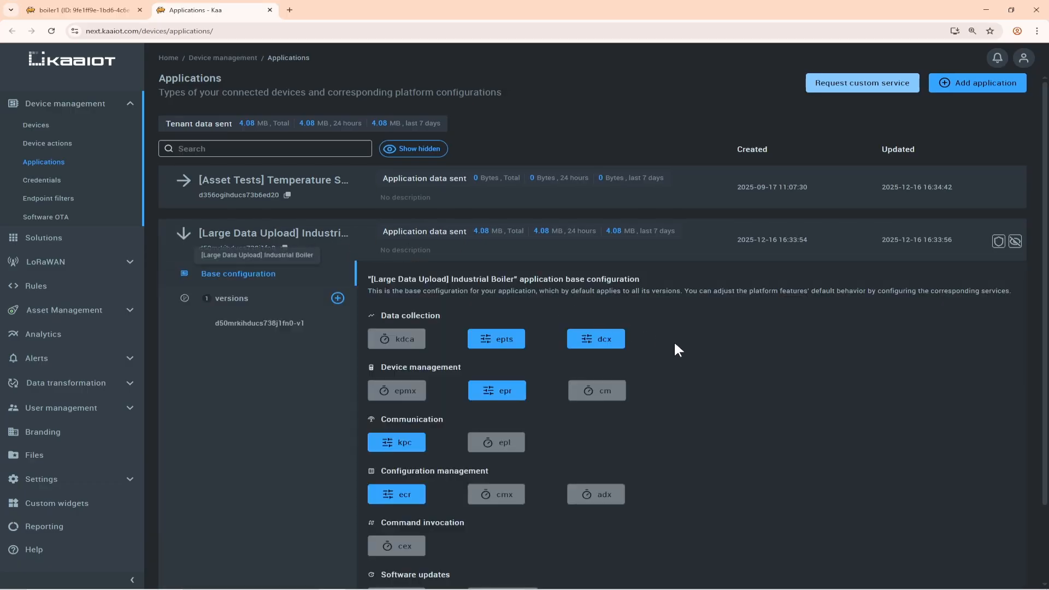
scroll(676, 341, down, 1)
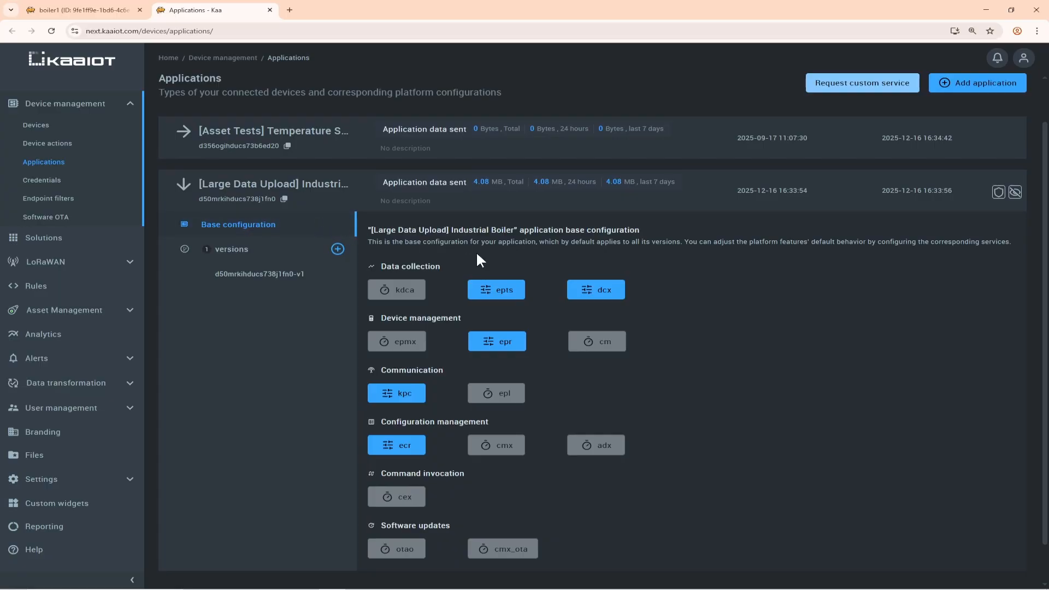
click(505, 291)
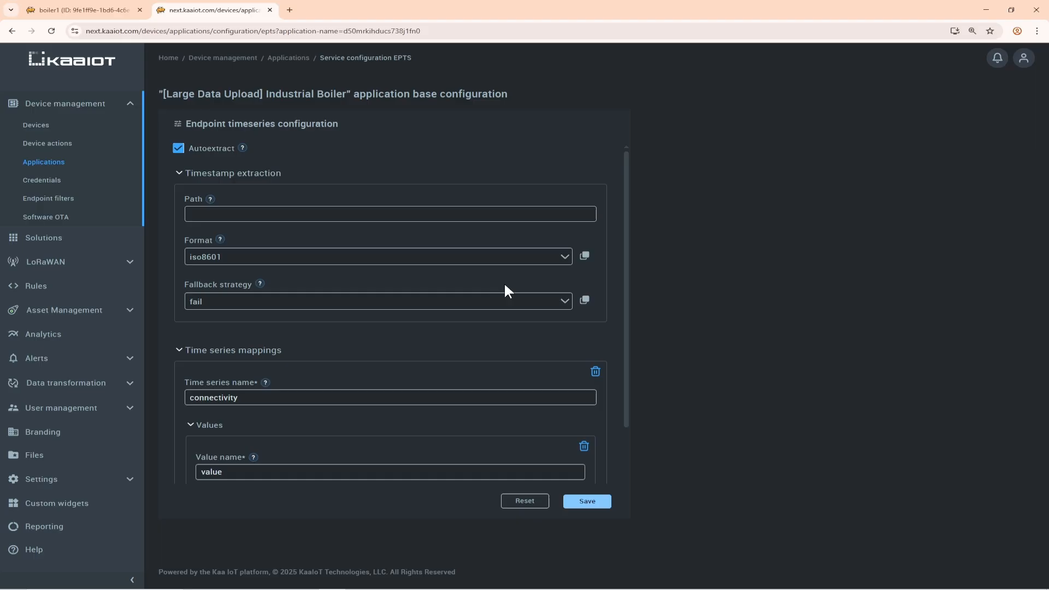
Add a time series mapping named fuel_power_mw, copying the name from the fuel_inputs block in data.json.
mouse_move(242, 149)
scroll(613, 187, down, 3)
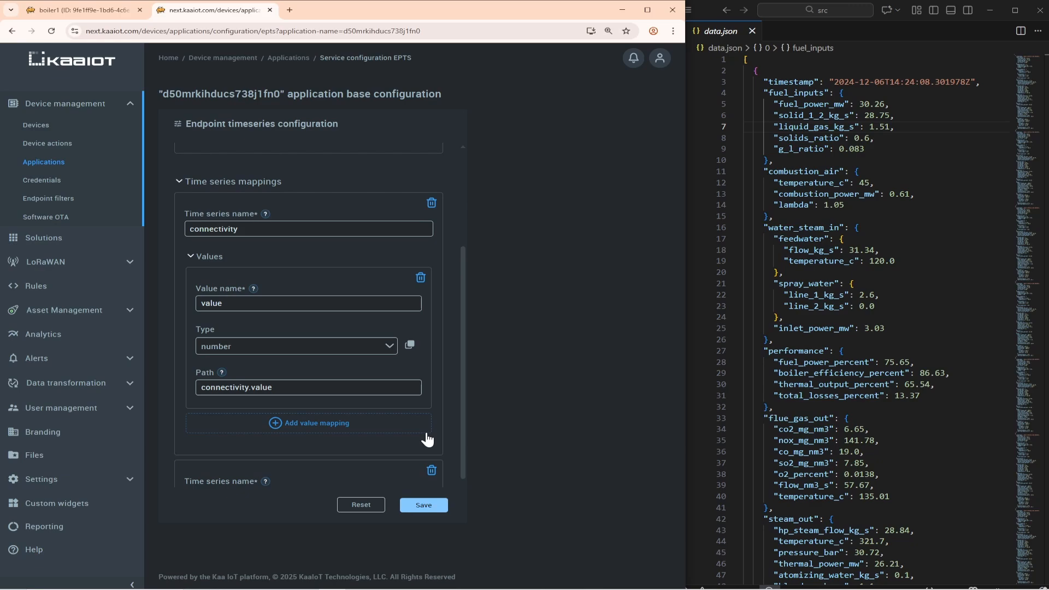
scroll(428, 437, down, 2)
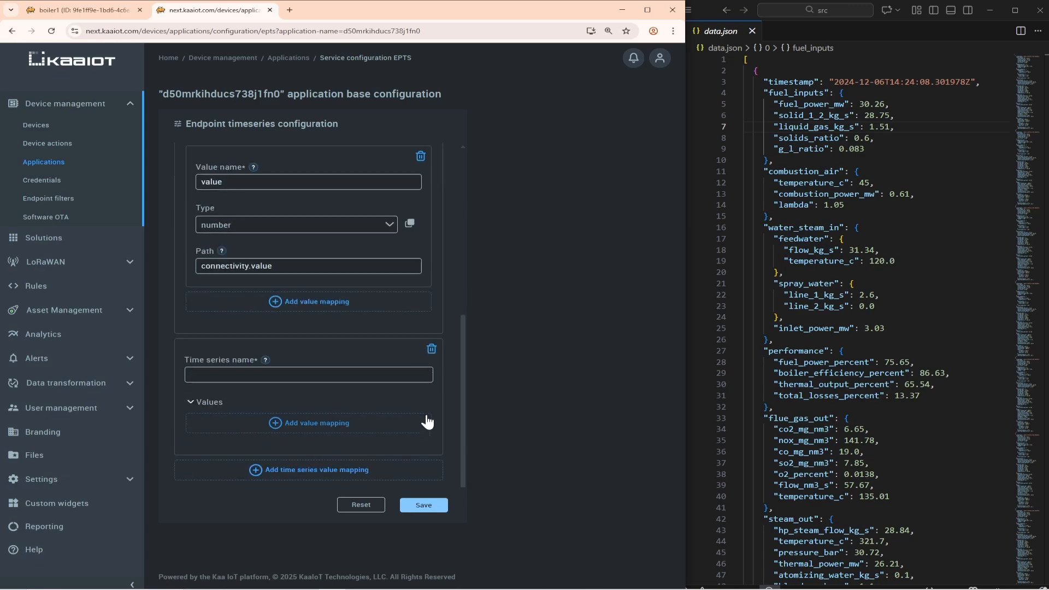
click(289, 376)
double_click(810, 104)
key(ctrl+c)
click(276, 374)
key(ctrl+v)
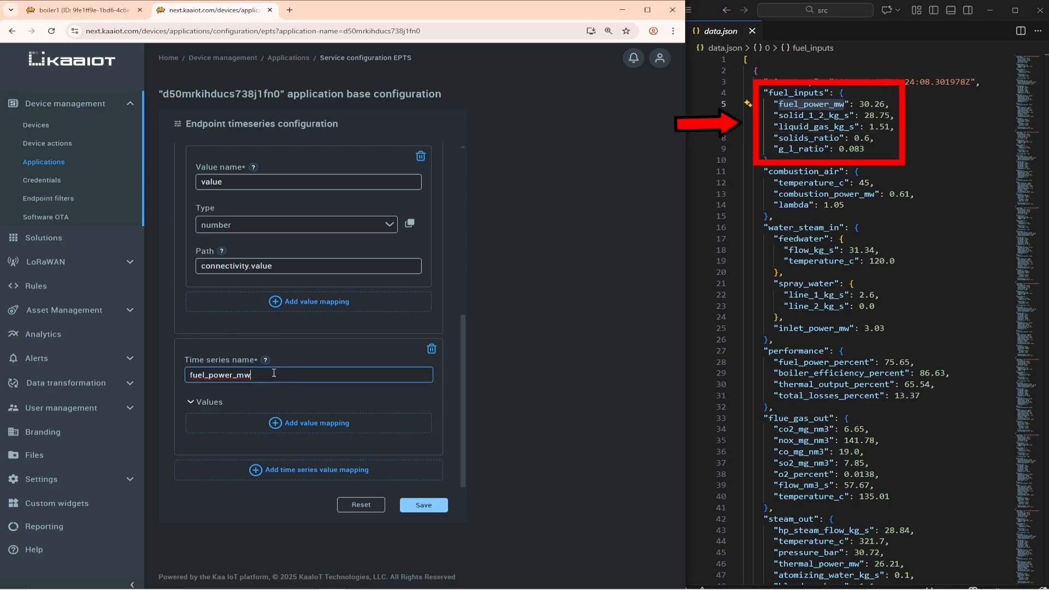
Add a value mapping named fuel_power_mw to the new time series, with the path fuel_inputs.fuel_power_mw.
click(307, 423)
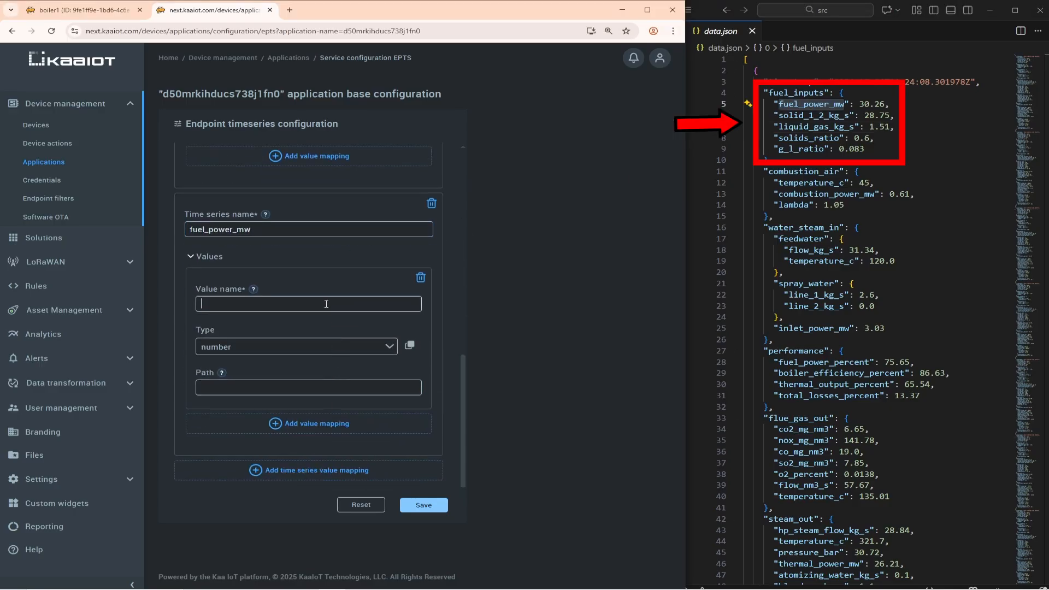
click(327, 304)
key(ctrl+v)
click(321, 388)
text(fu)
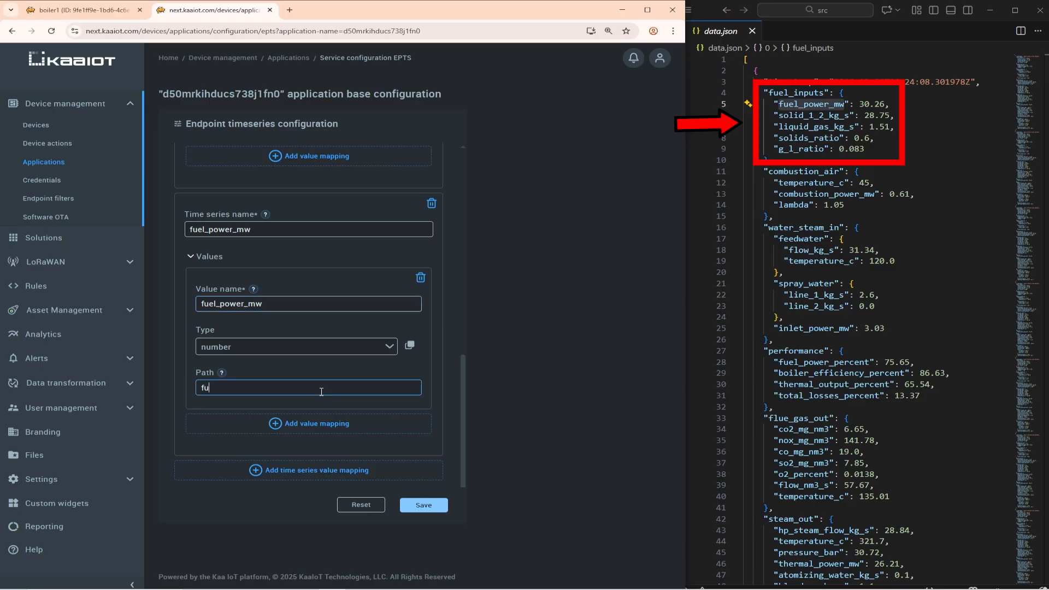
text(el_inputs.)
key(ctrl+v)
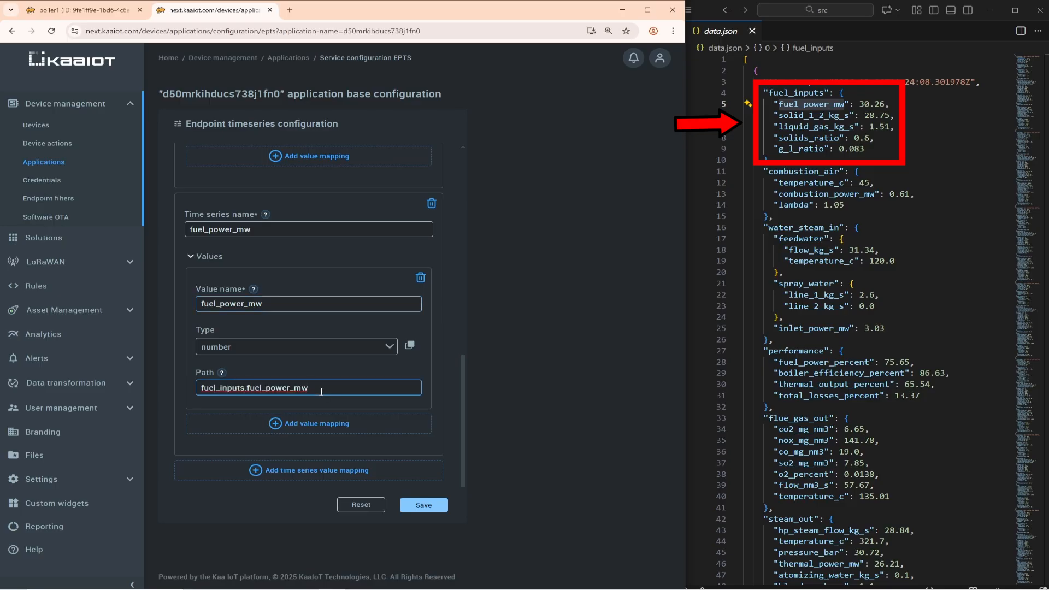
Add a time series mapping named solid_1_2_kg_s, copying the name from the fuel_inputs block in data.json.
click(356, 467)
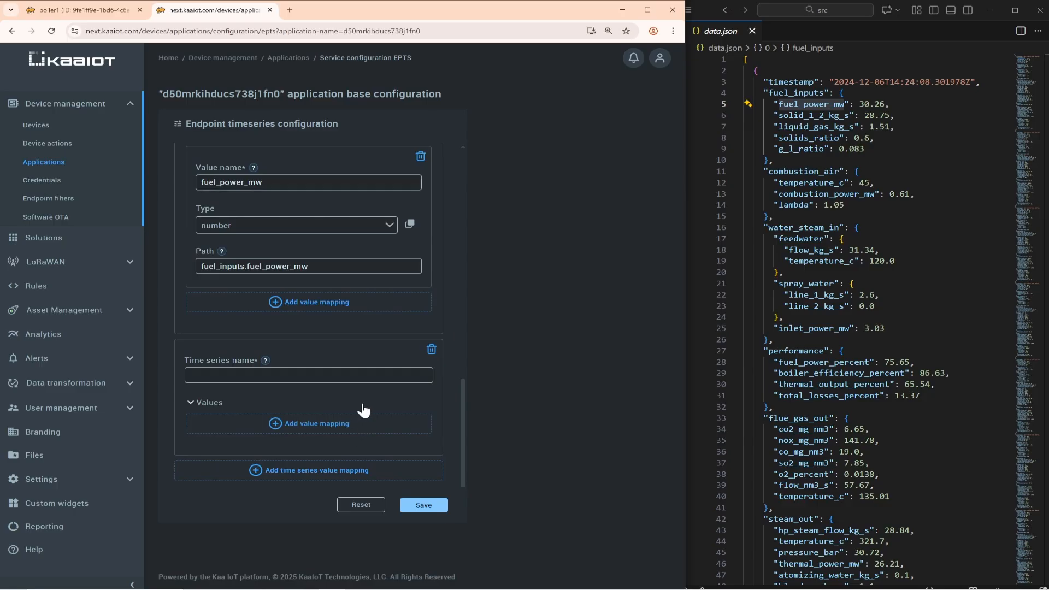
double_click(799, 115)
click(240, 377)
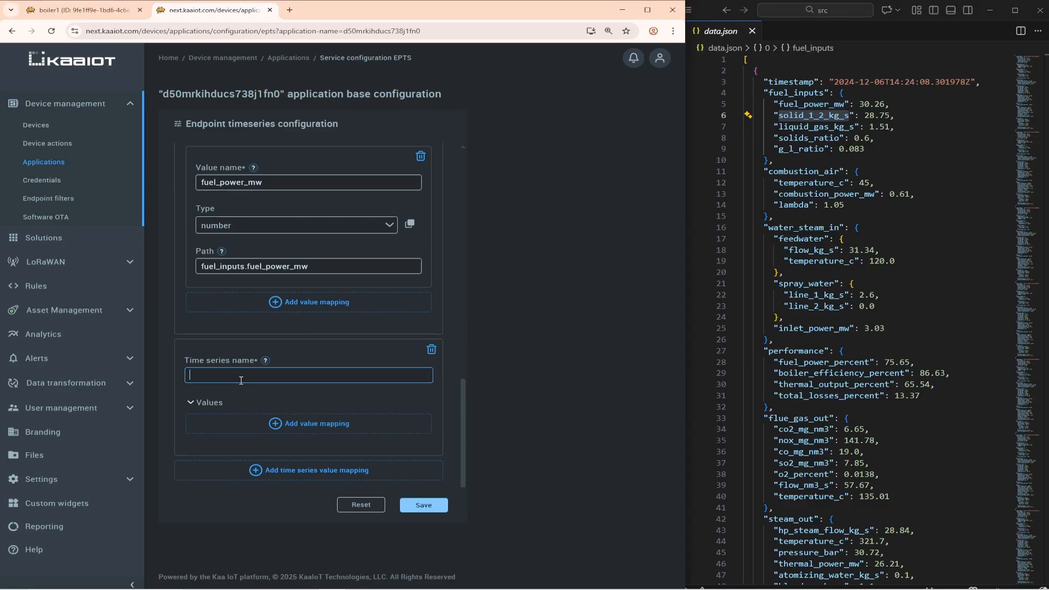
key(ctrl+v)
Add a value mapping named solid_1_2_kg_s to the new time series, with the path fuel_inputs.solid_1_2_kg_s.
click(298, 423)
scroll(298, 418, down, 3)
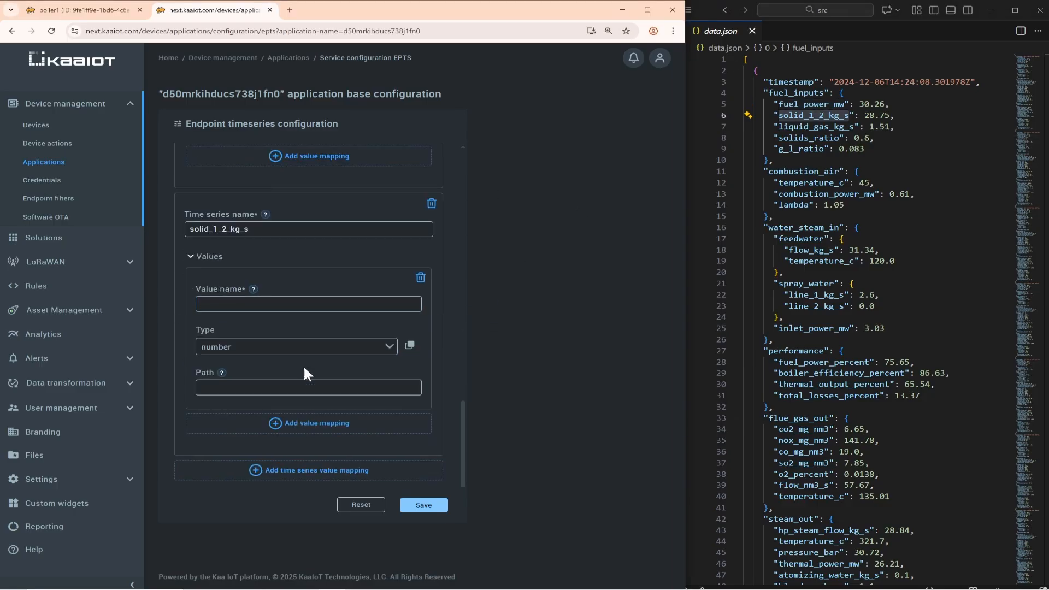
click(306, 305)
key(ctrl+v)
click(296, 386)
text(fuel_inputs.)
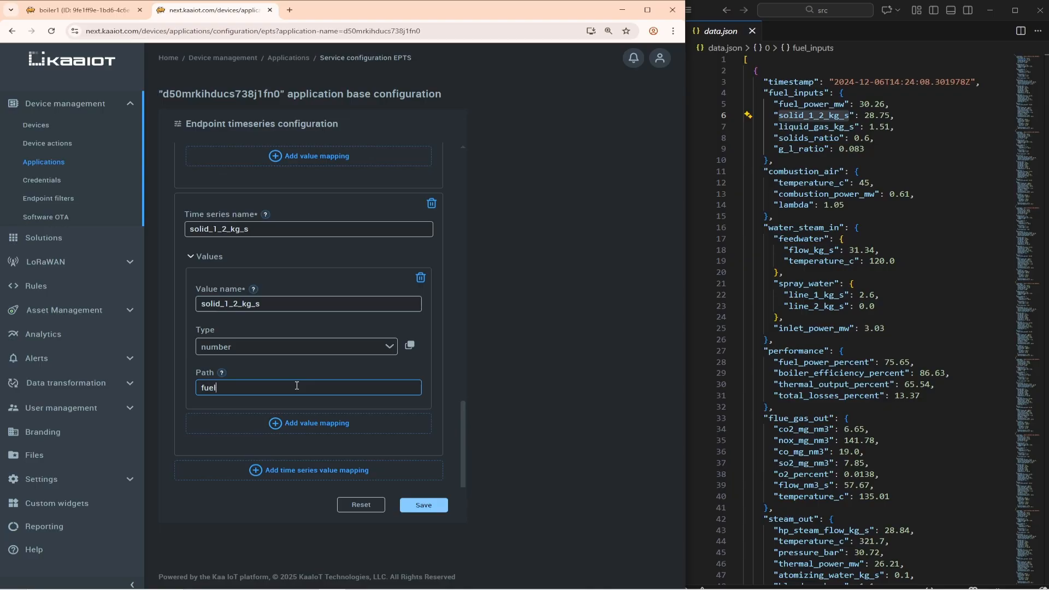
key(ctrl+v)
Add the liquid_gas_kg_s time series with liquid_gas_kg_s, solids_ratio and g_l_ratio value mappings under fuel_inputs, and save the configuration.
click(317, 469)
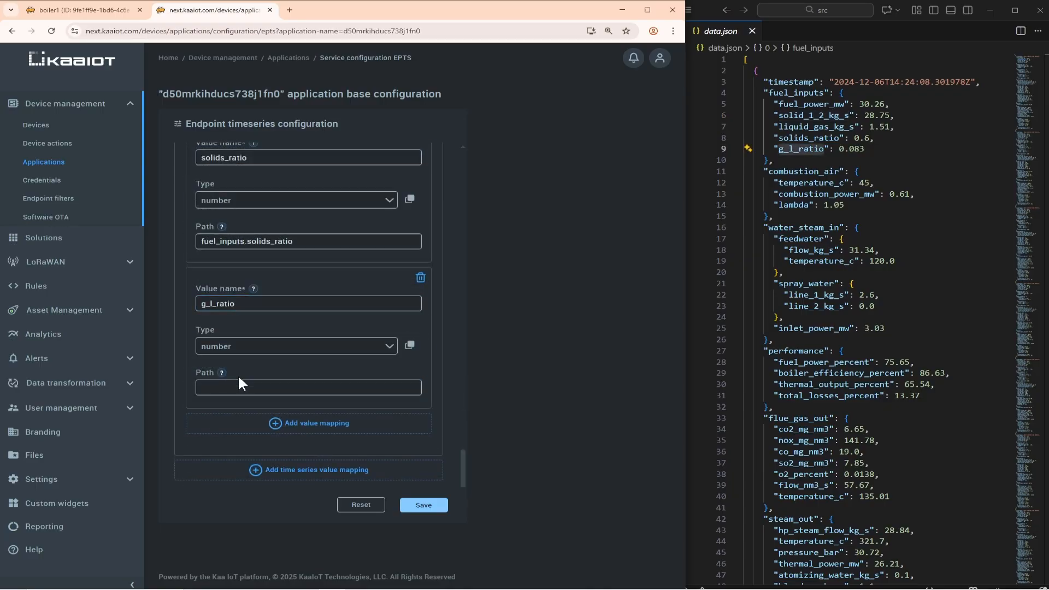
text(fuel_inputs.)
key(ctrl+v)
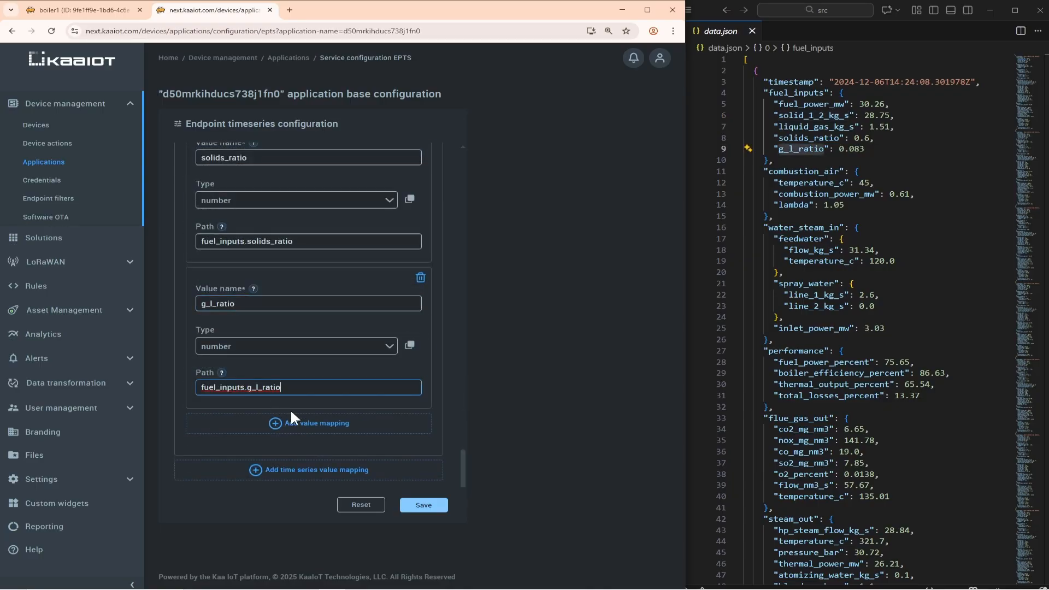
click(424, 504)
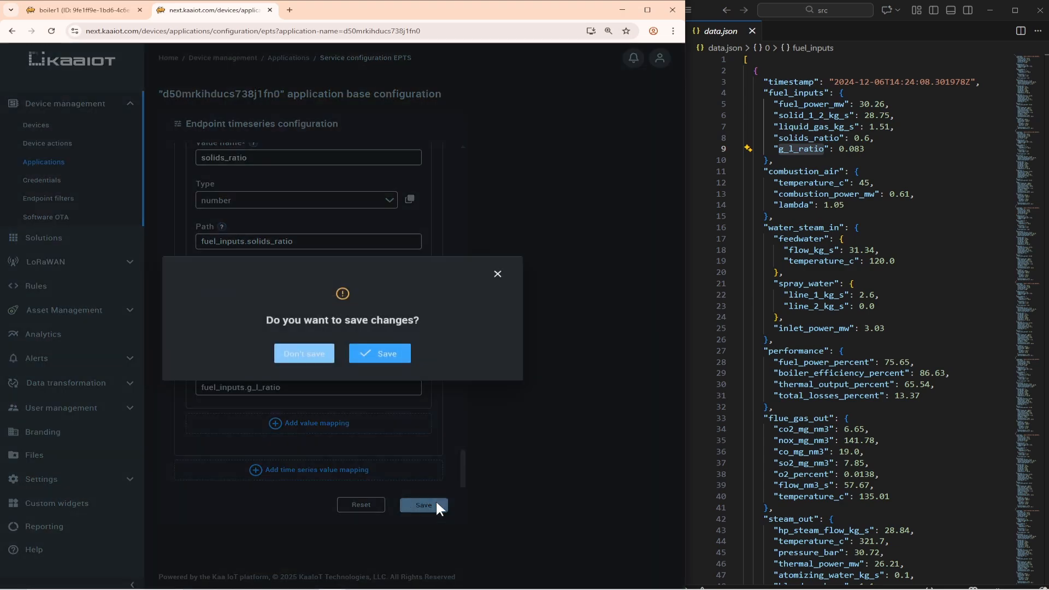
click(379, 354)
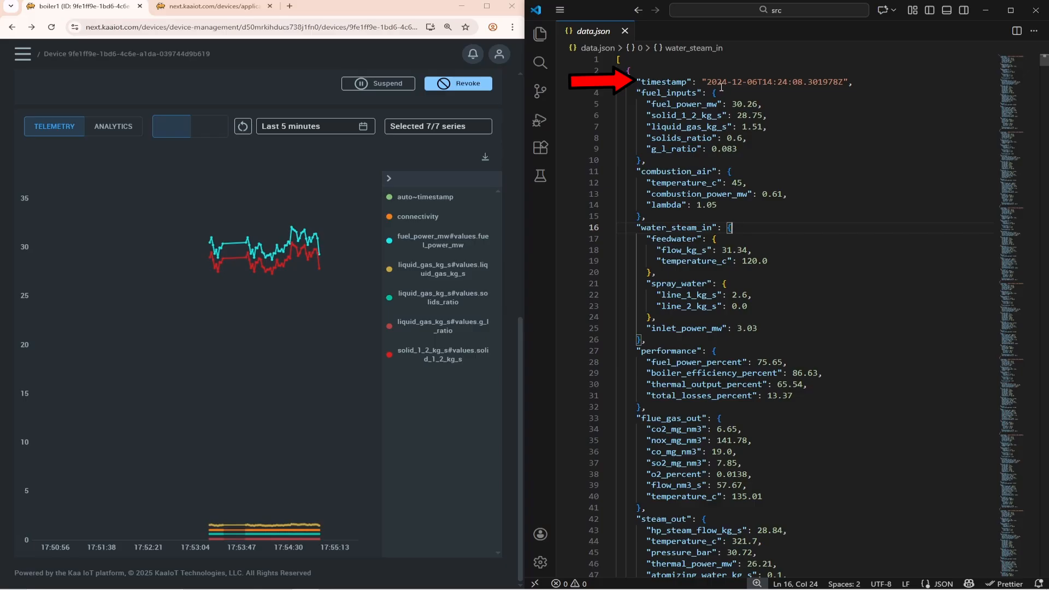
Highlight the first timestamp value in data.json and reopen the epts base configuration of the [Large Data Upload] Industrial Boiler application.
drag(707, 81, 843, 82)
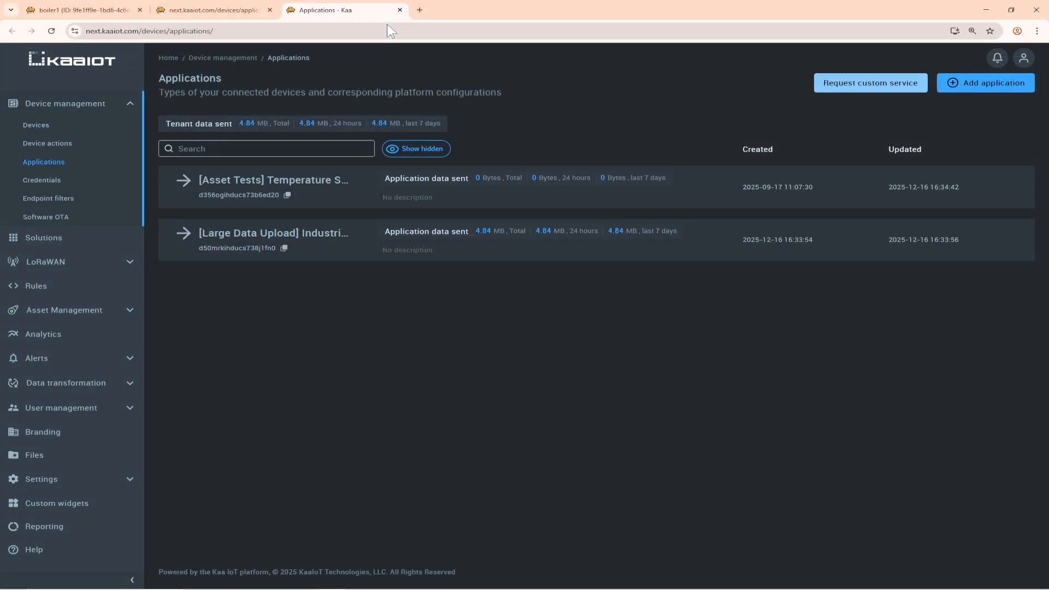
click(252, 235)
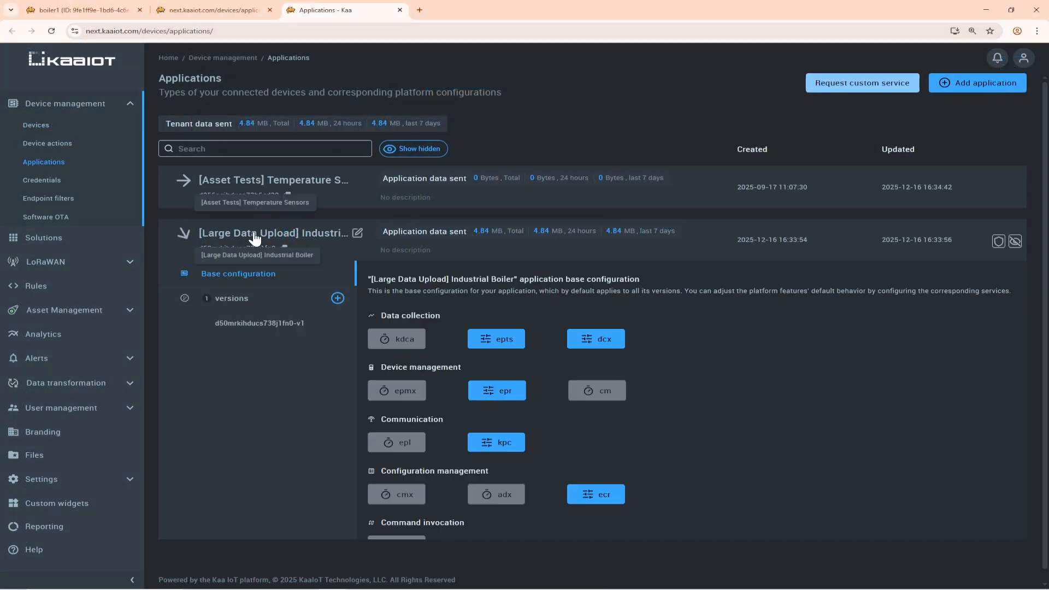
click(515, 343)
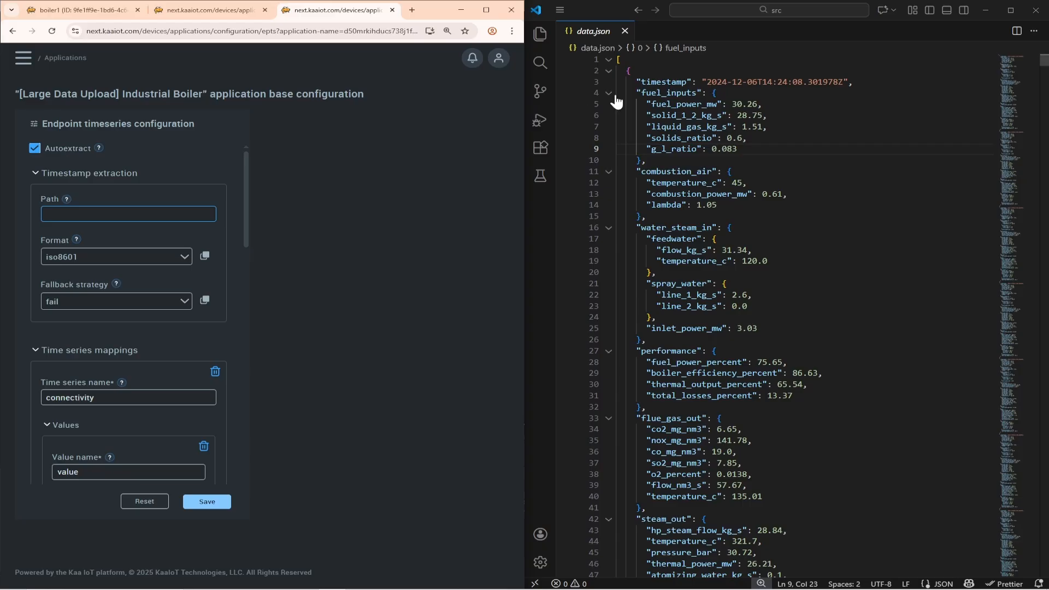
Set the timestamp extraction path to timestamp, copied from data.json, with the iso8601 format, and save the configuration.
double_click(663, 82)
click(125, 211)
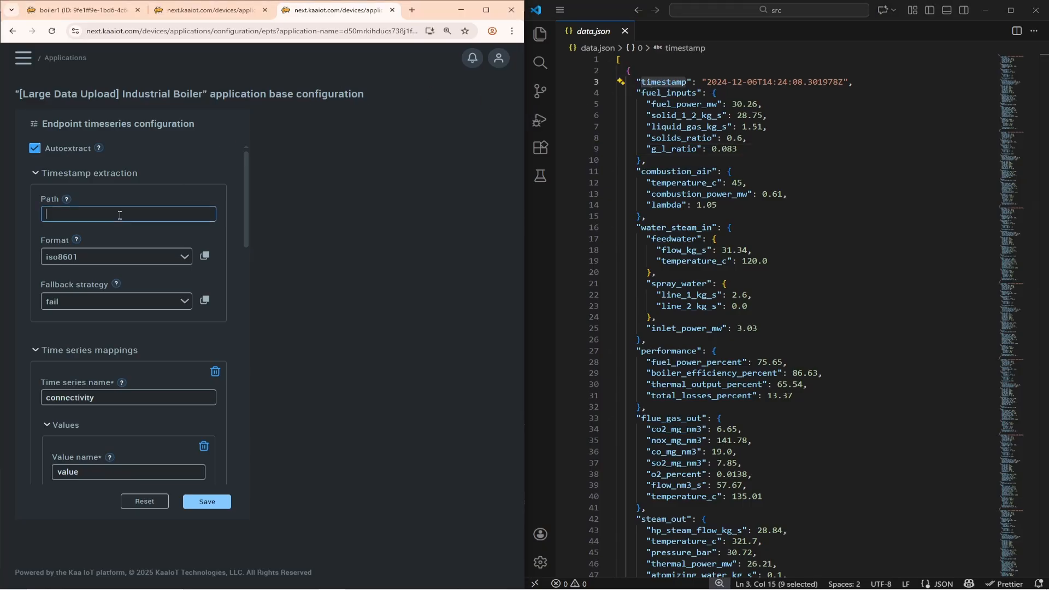
key(ctrl+v)
click(117, 257)
click(113, 253)
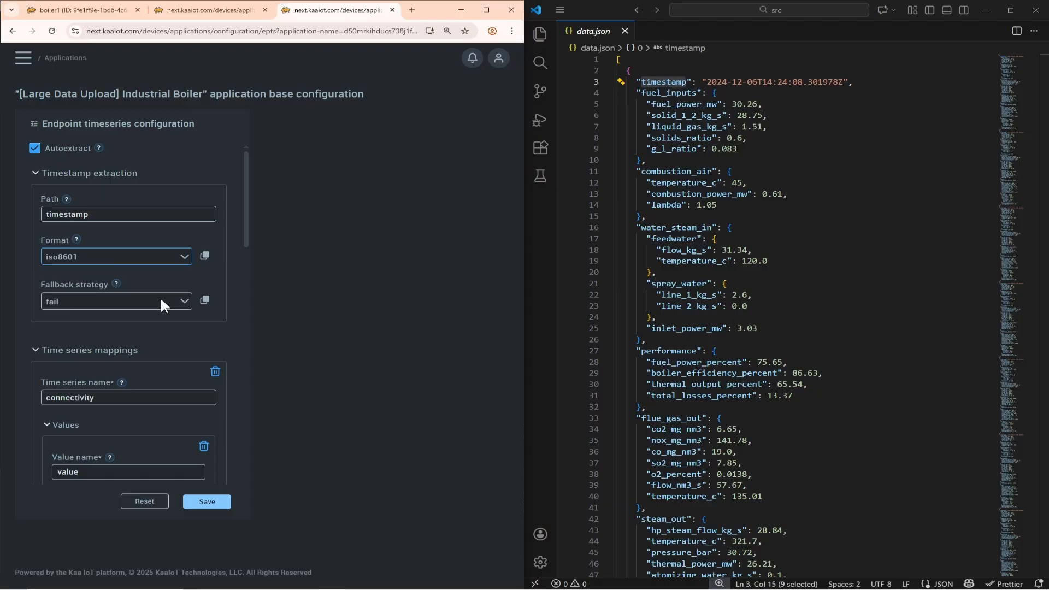
click(223, 506)
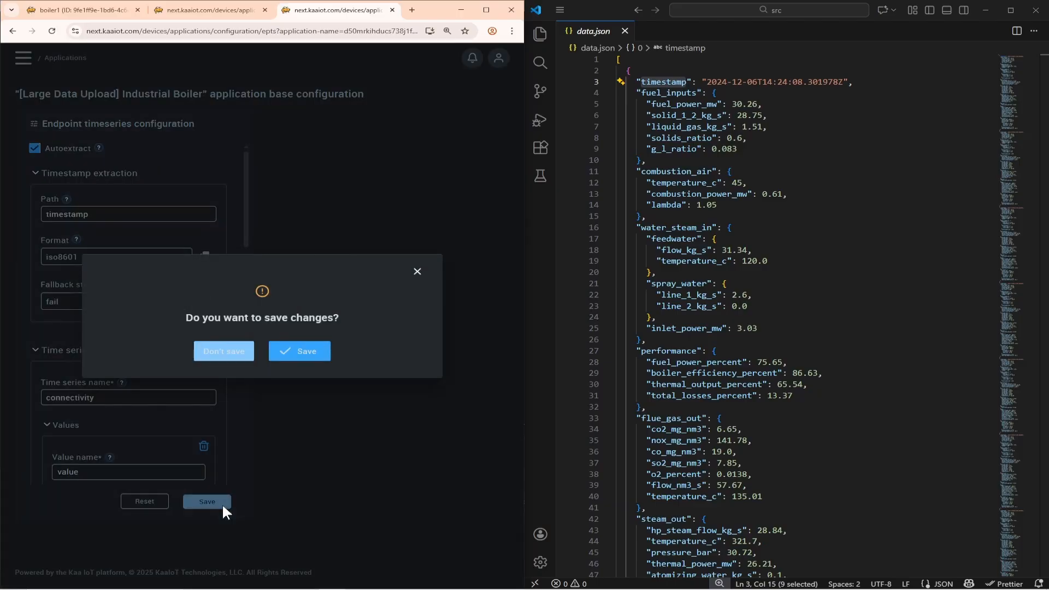
click(302, 365)
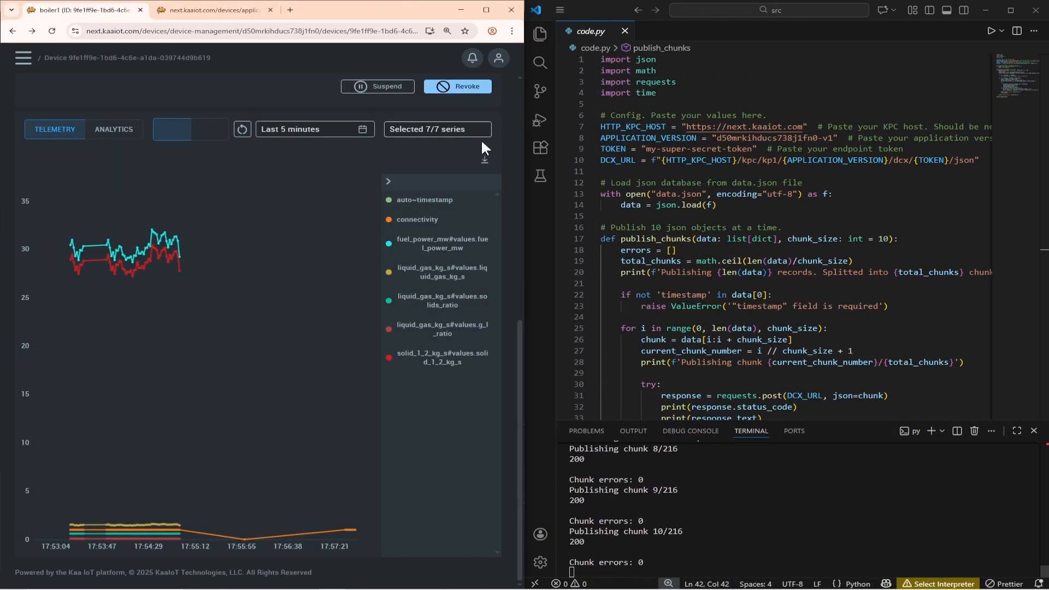
Set the boiler1 telemetry chart's relative time range to the last 2 years and inspect the plotted data.
mouse_move(352, 530)
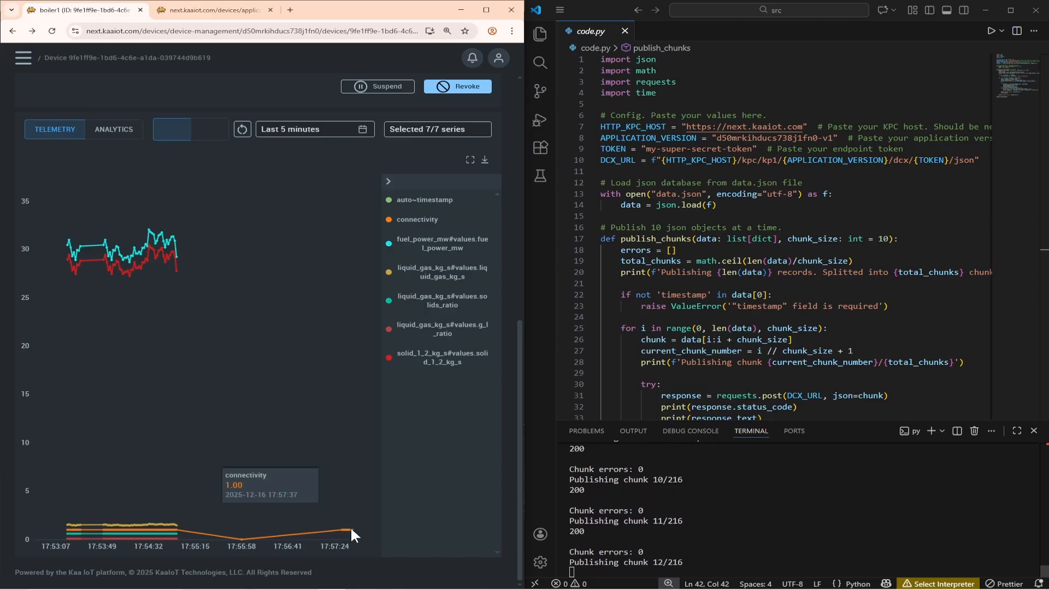
click(336, 131)
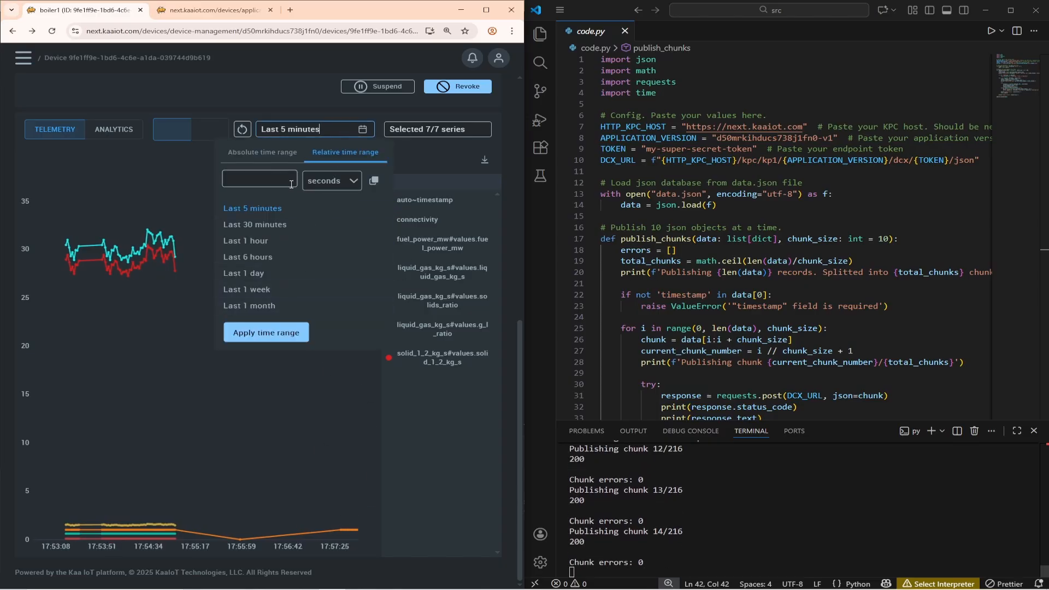
click(328, 180)
click(328, 295)
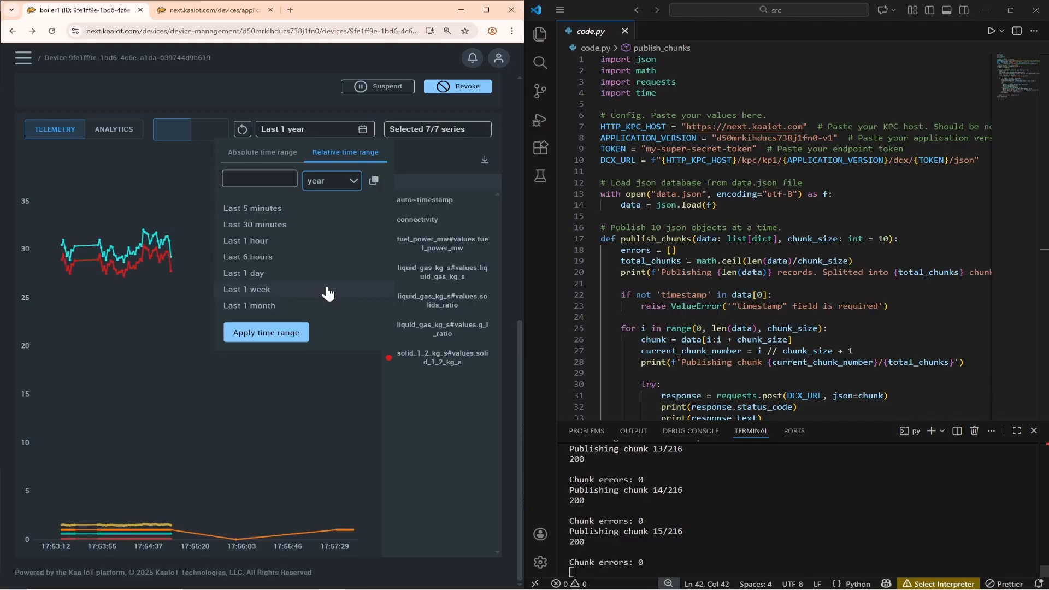
click(260, 181)
text(2)
click(286, 331)
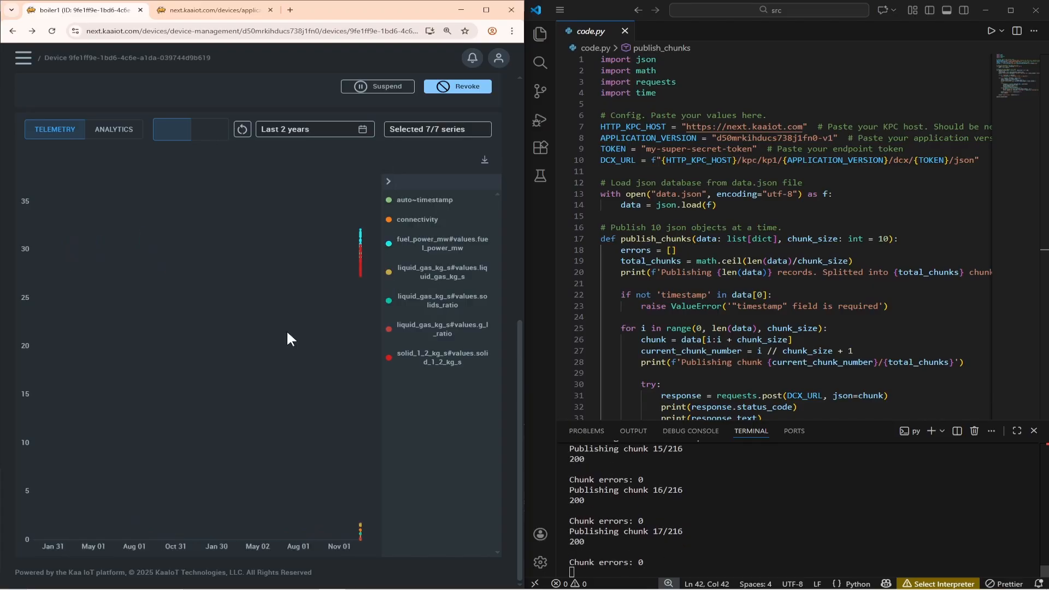
mouse_move(192, 273)
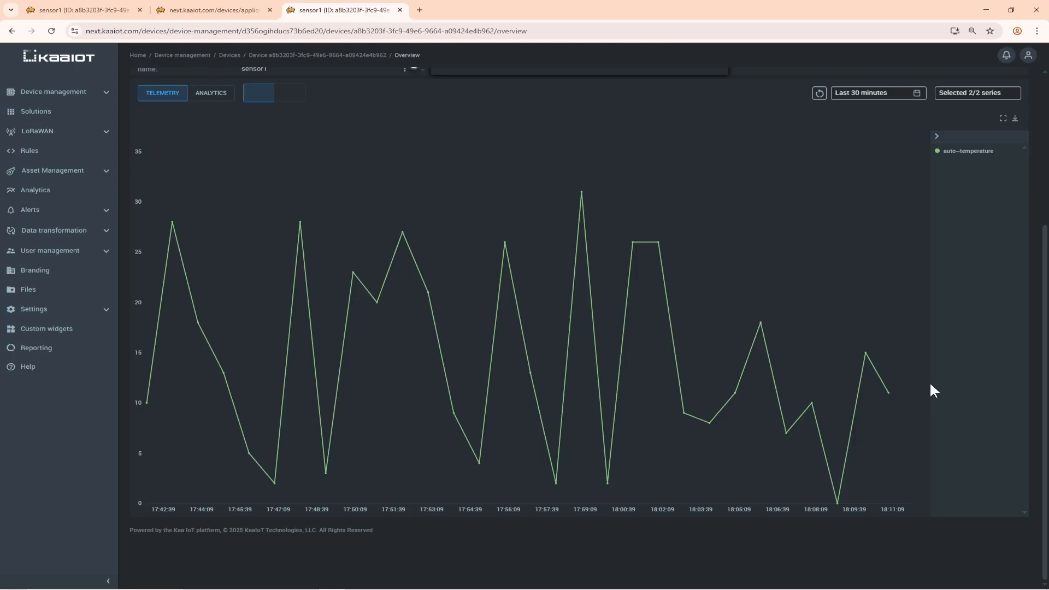
Switch to Postman and try to send a data sample with temperature set to the string "text".
mouse_move(888, 392)
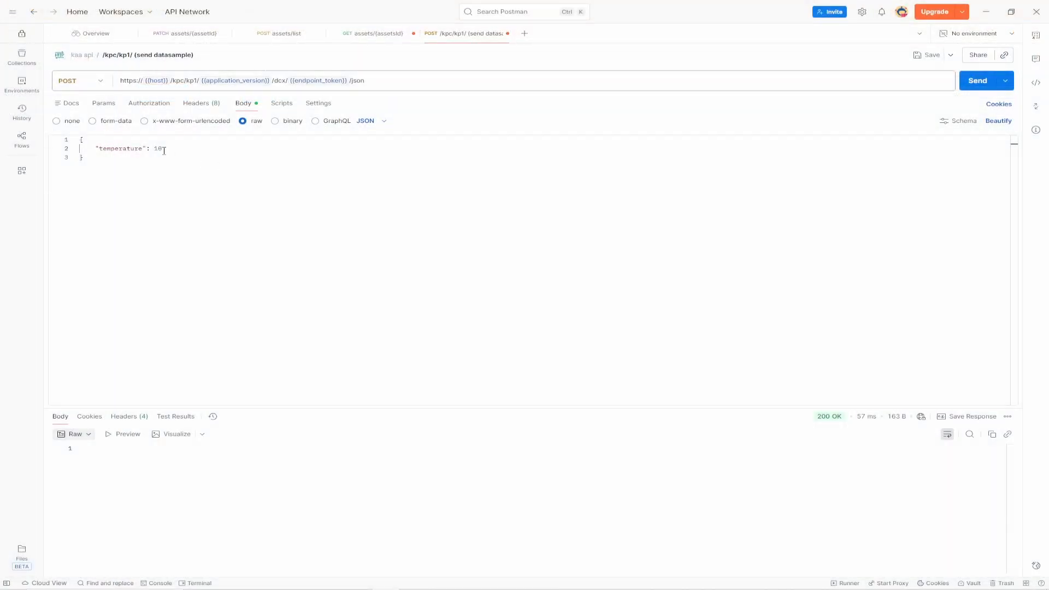
double_click(163, 149)
text("text)
click(970, 86)
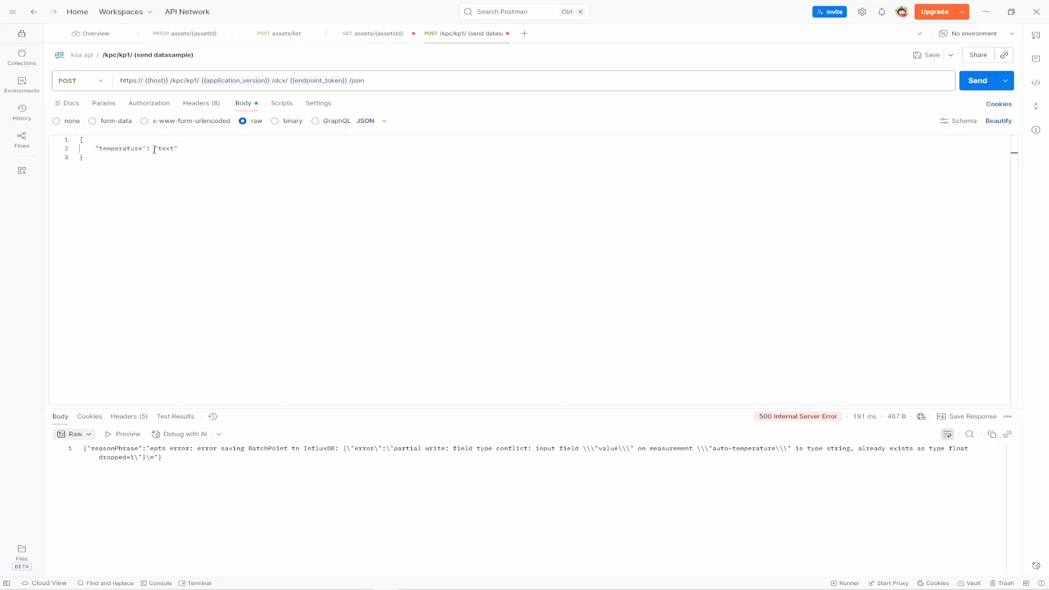
Replace the temperature value in the request body with the number 30 and resend the data sample.
drag(155, 150, 202, 145)
text(30)
click(970, 84)
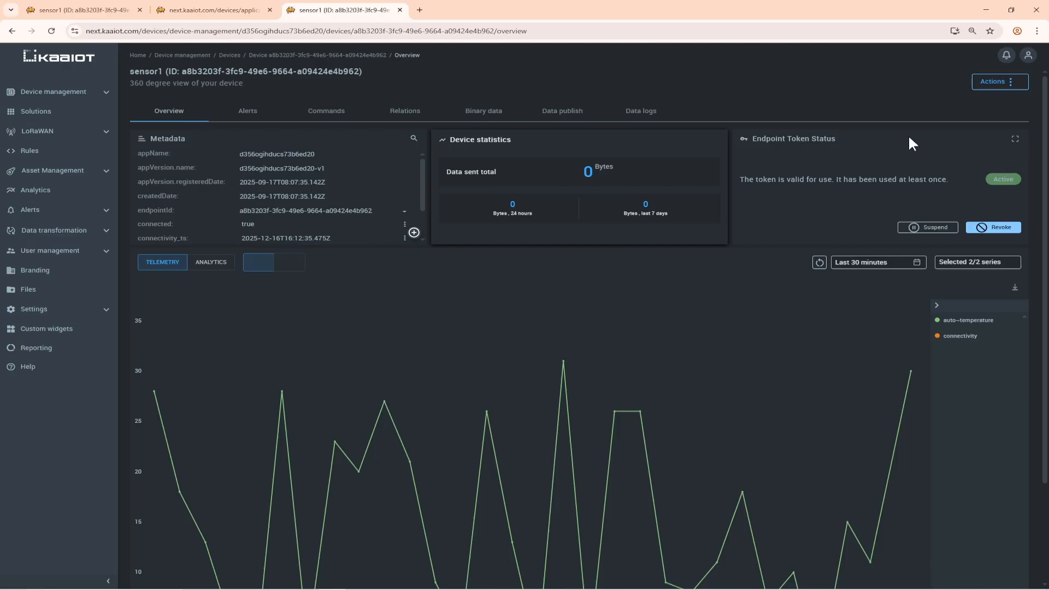
Back in Kaa, open time series deletion for sensor1, select auto~temperature, and choose Time series from application as the data scope.
click(1011, 84)
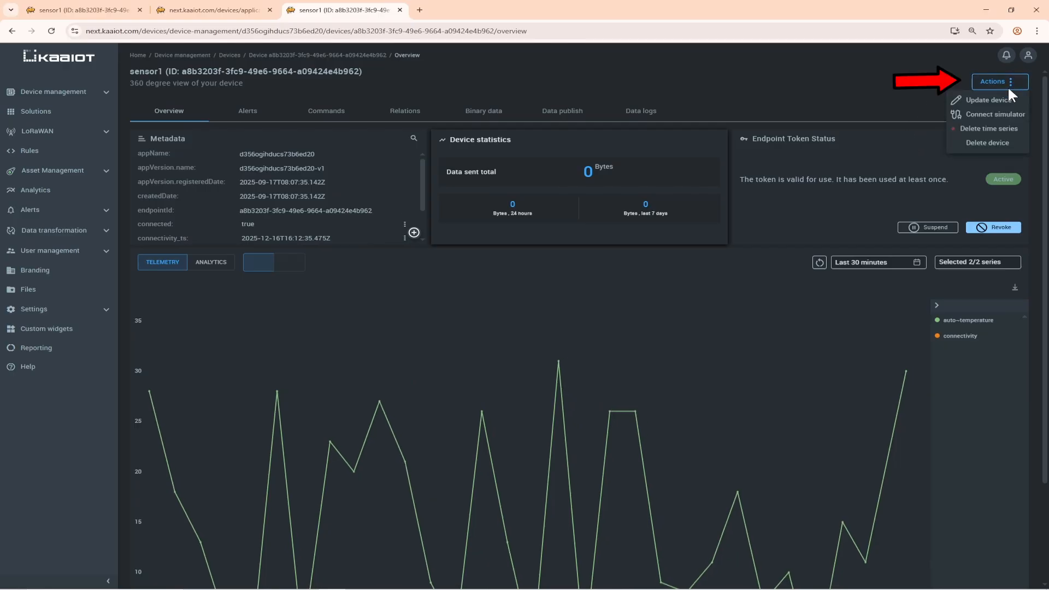
click(1008, 129)
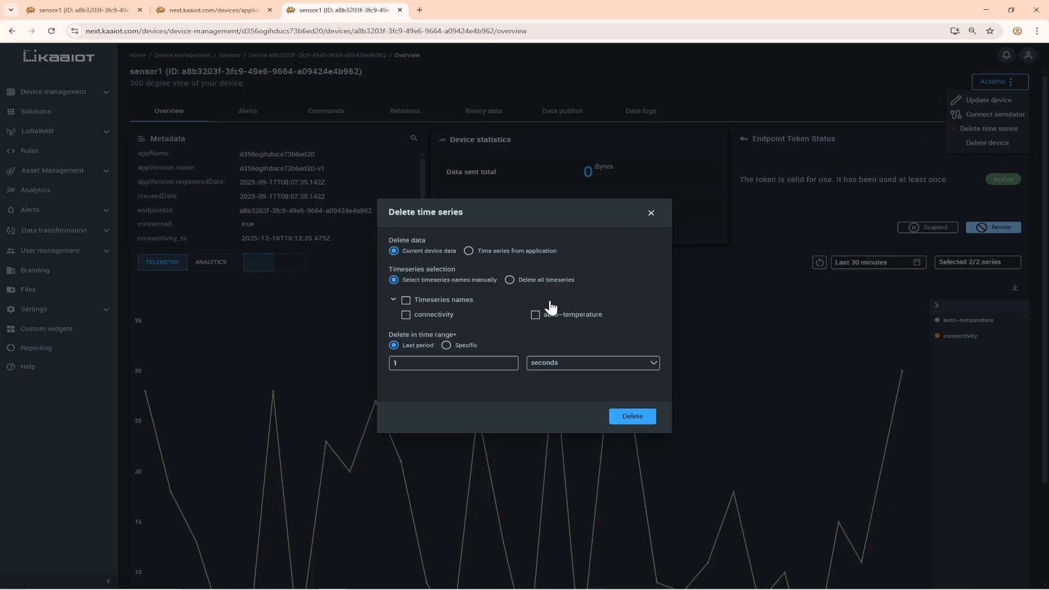
click(536, 315)
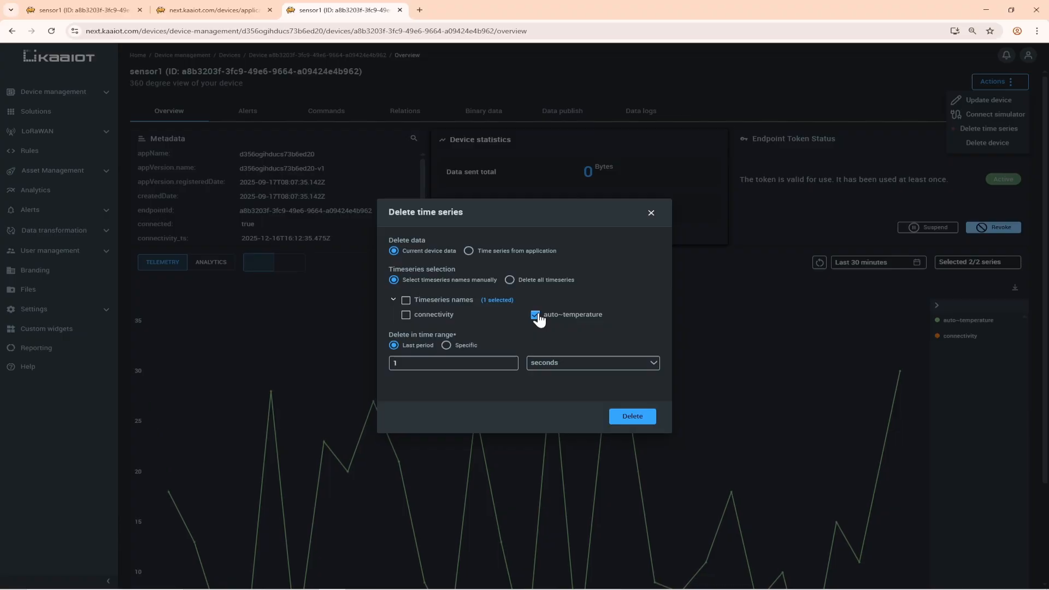
click(537, 251)
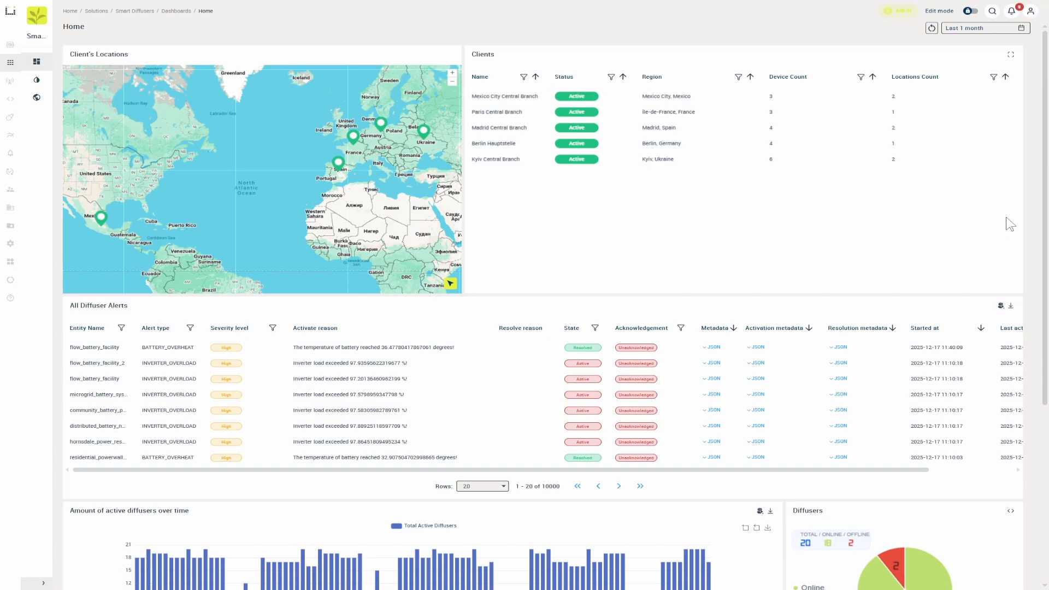
Examine the Smart Diffusers dashboards, drilling down from Mexico City Central Branch through the Mexico City Branch 1 - Polanco location to diffuser11's charts.
scroll(1010, 224, down, 5)
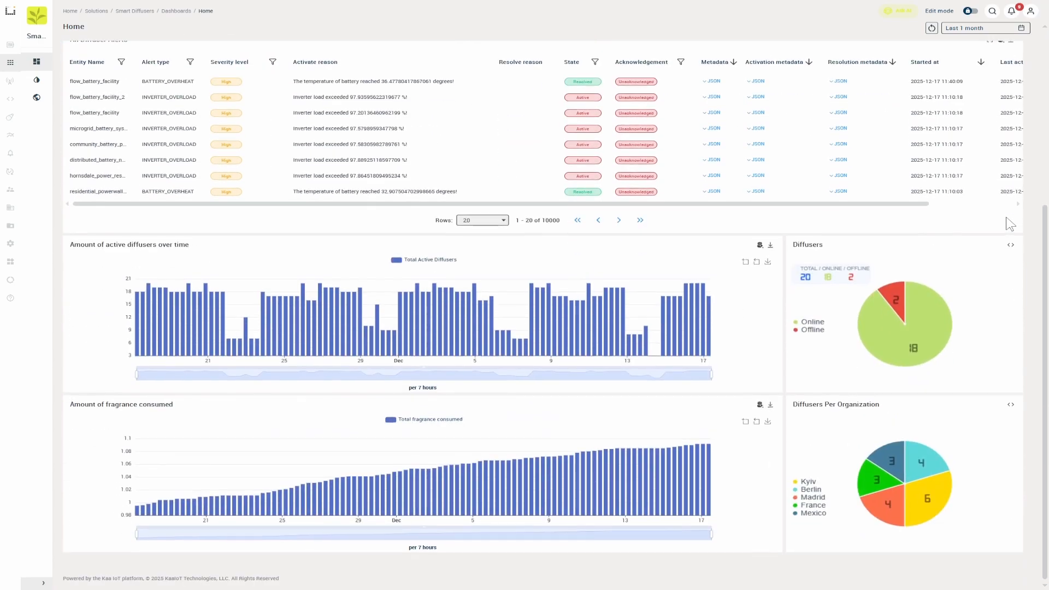
scroll(1008, 223, up, 5)
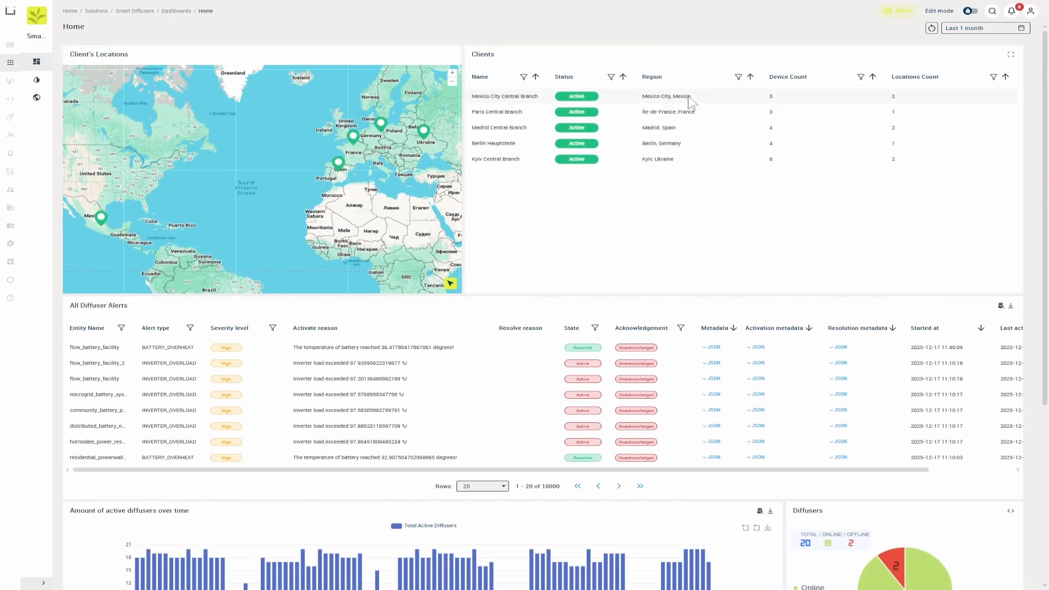
click(689, 97)
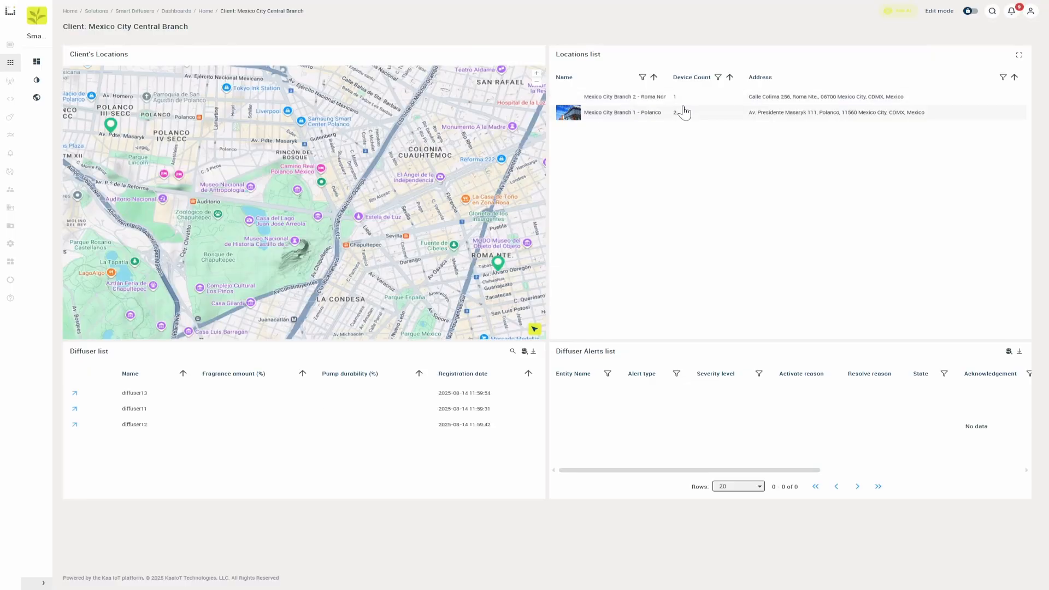
click(682, 109)
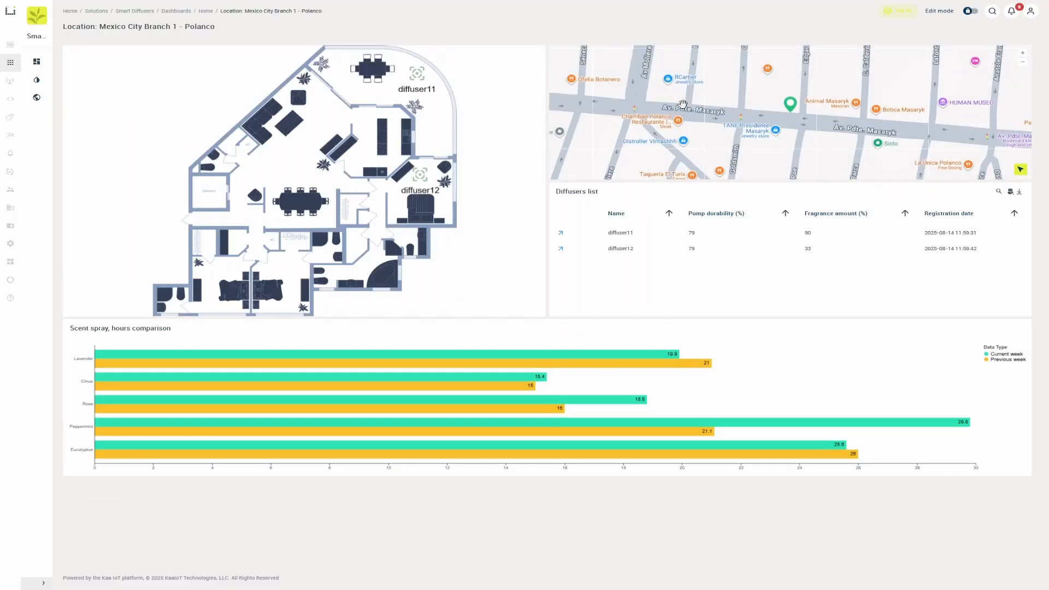
click(767, 232)
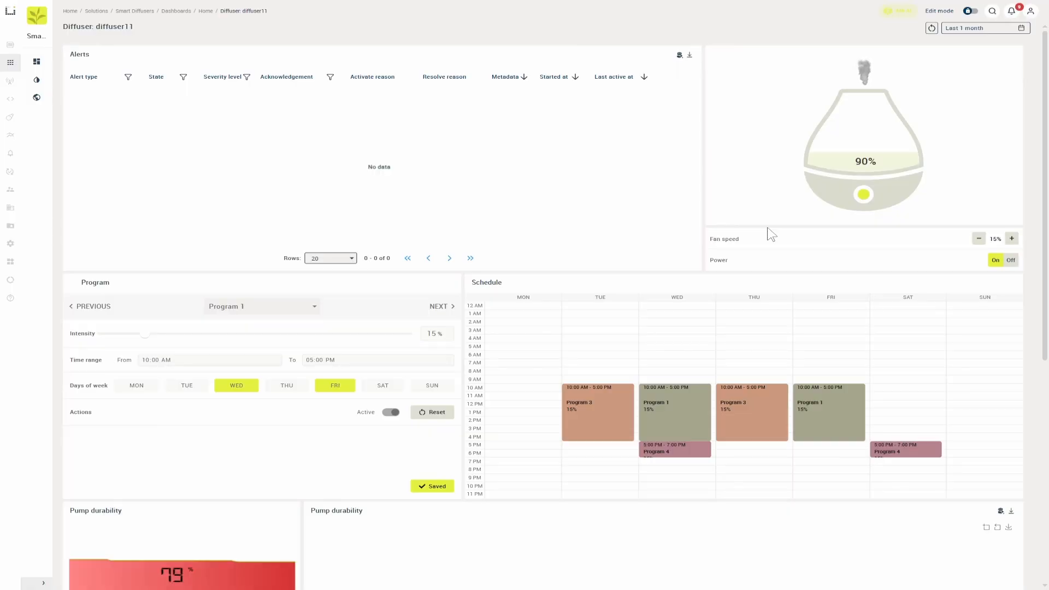
scroll(767, 227, down, 1)
scroll(770, 233, down, 7)
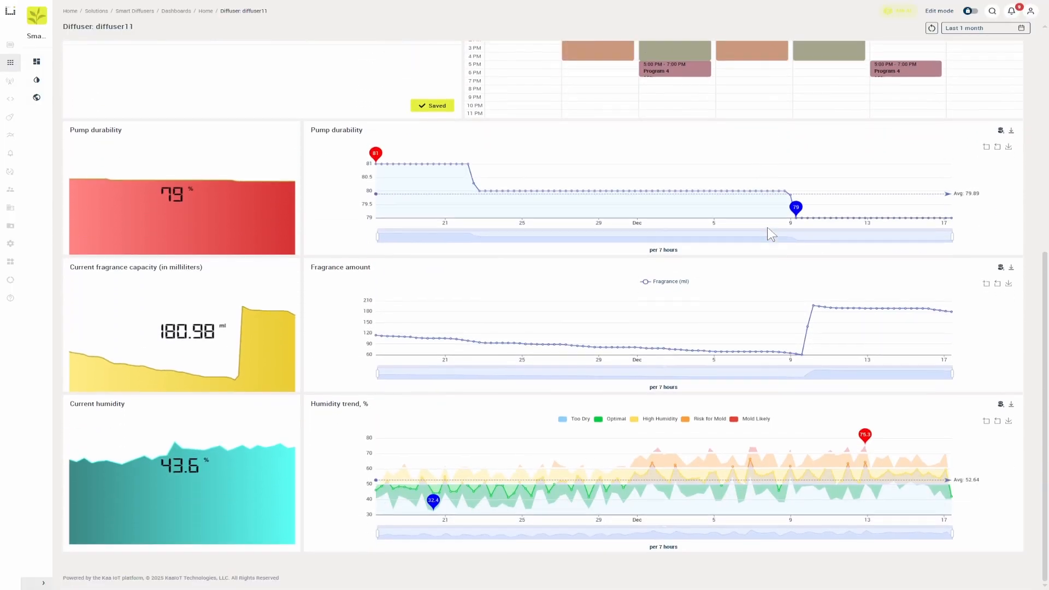